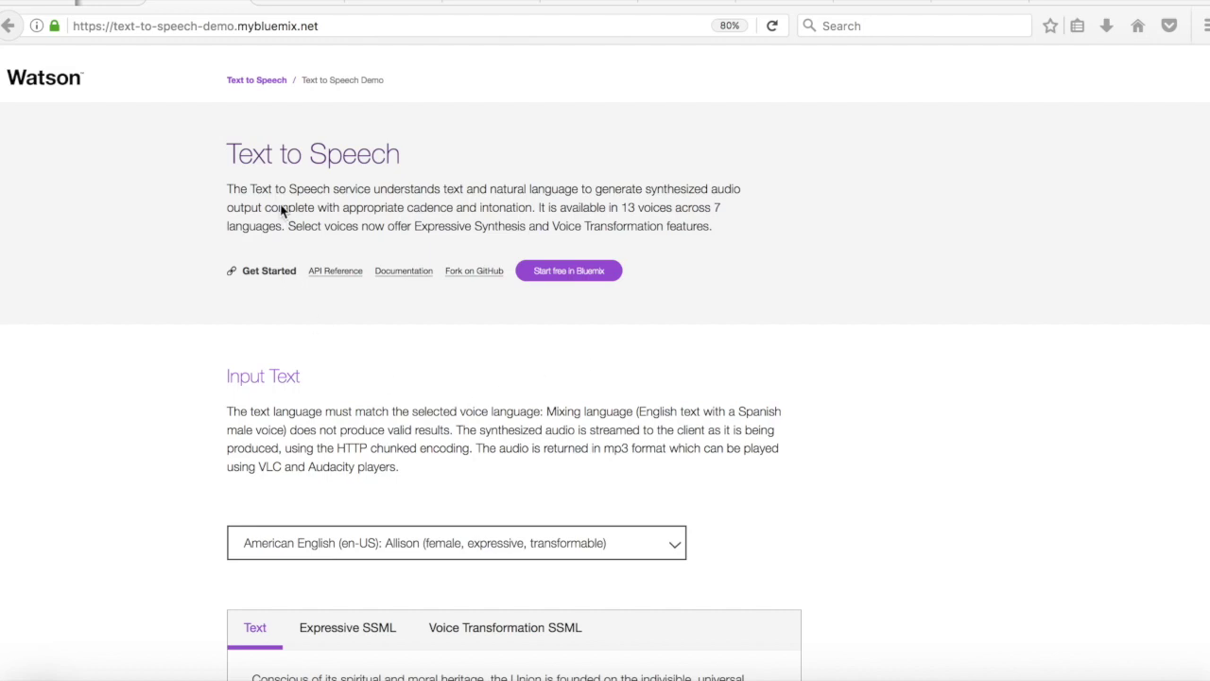
# Step: Set the synthesis voice to British English (en-GB): Kate (female)
pyautogui.click(149, 27)
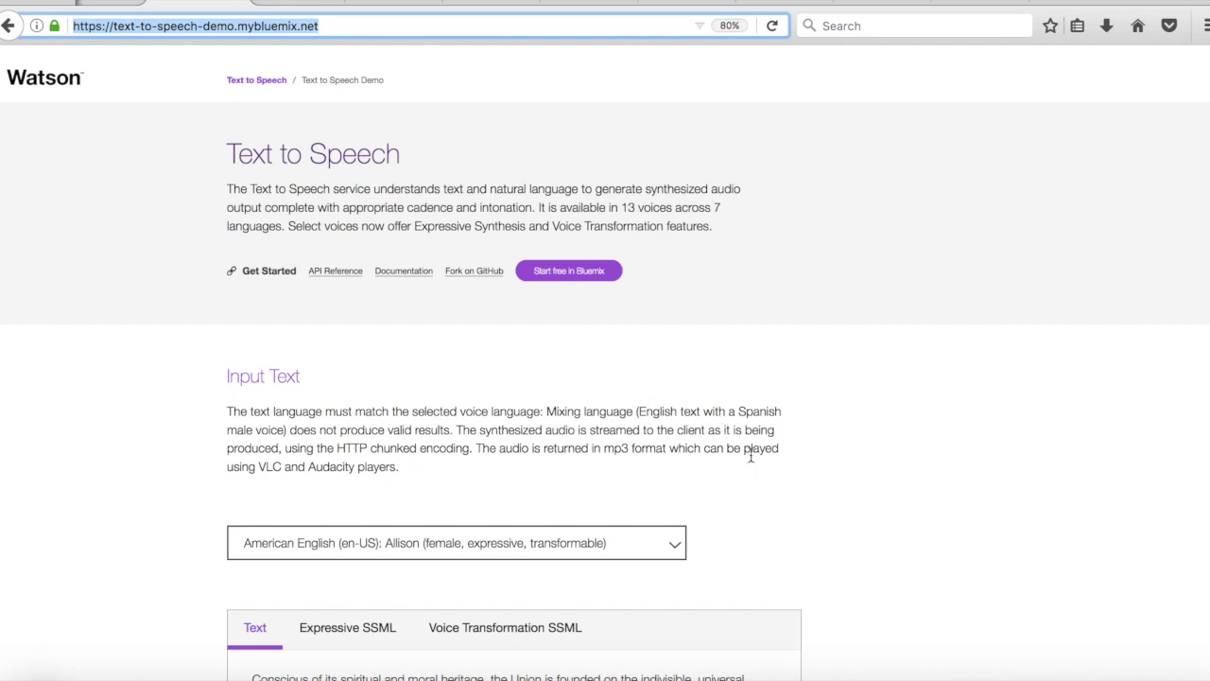
pyautogui.scroll(-5, 764, 482)
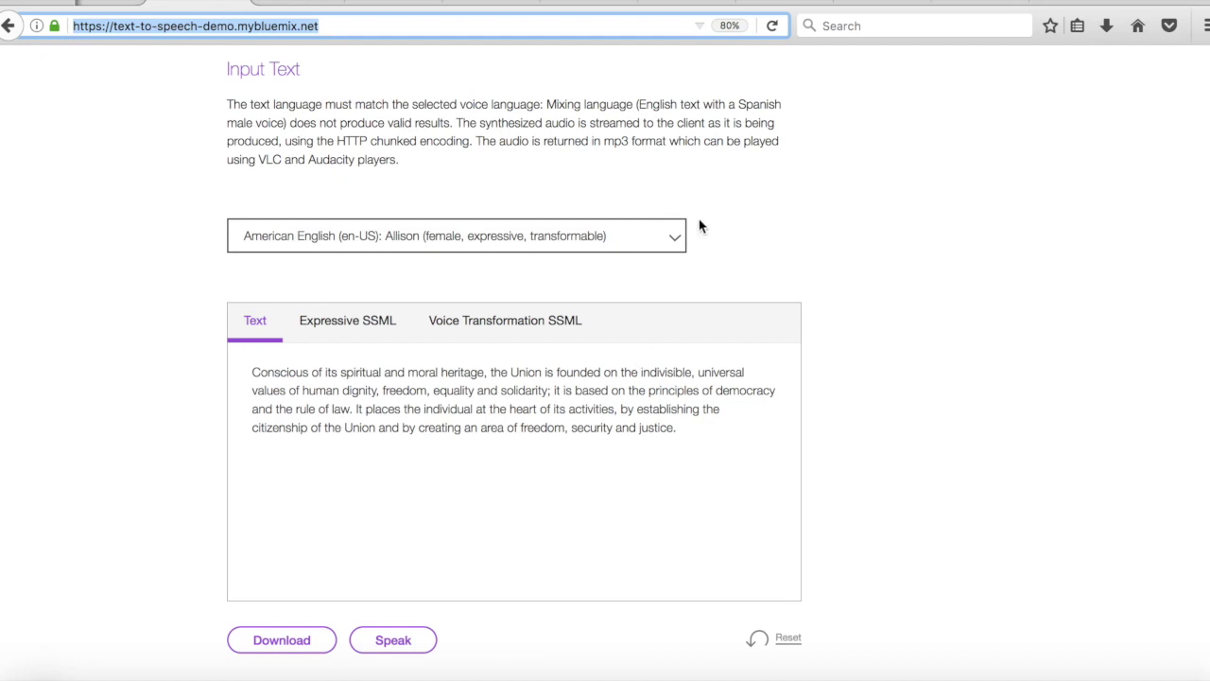
pyautogui.click(675, 238)
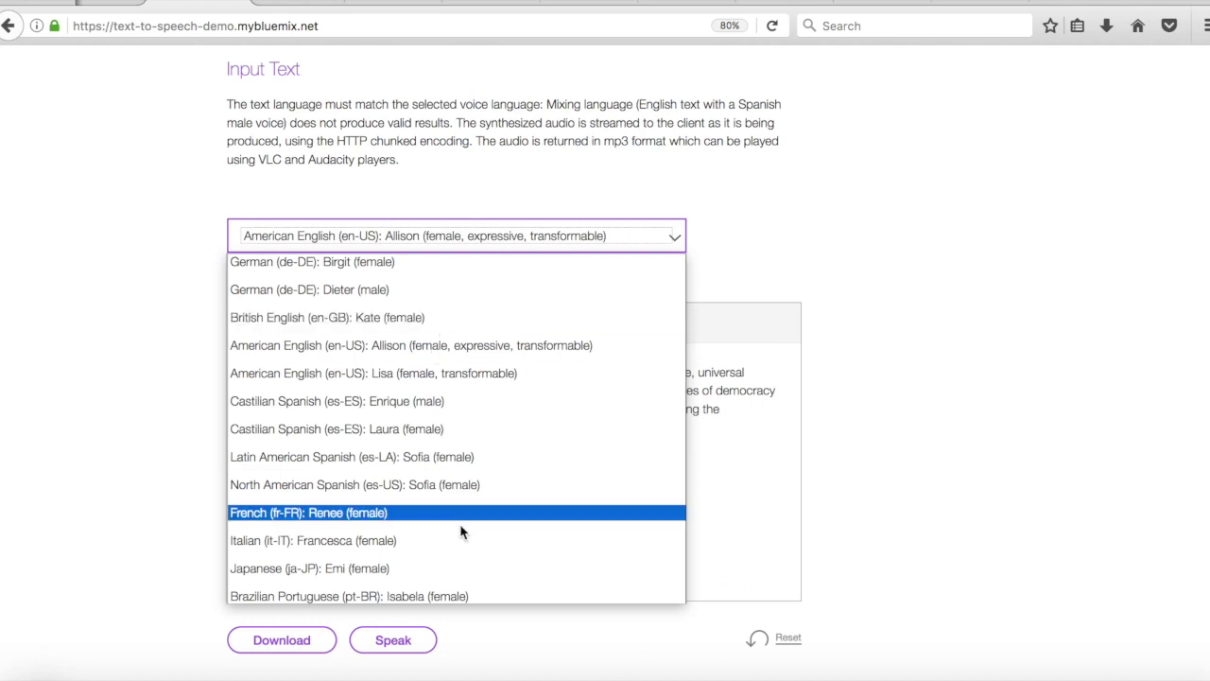
pyautogui.click(437, 319)
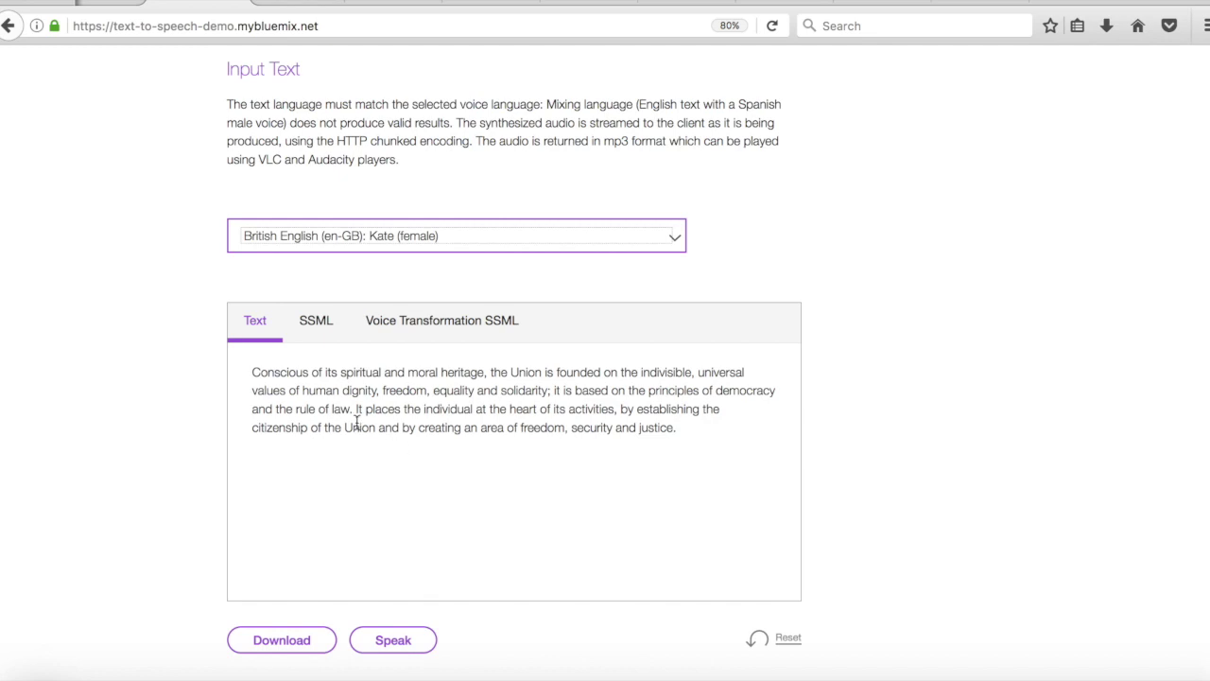
# Step: Synthesize the default plain text with the chosen voice, listen to part of it and pause the playback
pyautogui.click(403, 640)
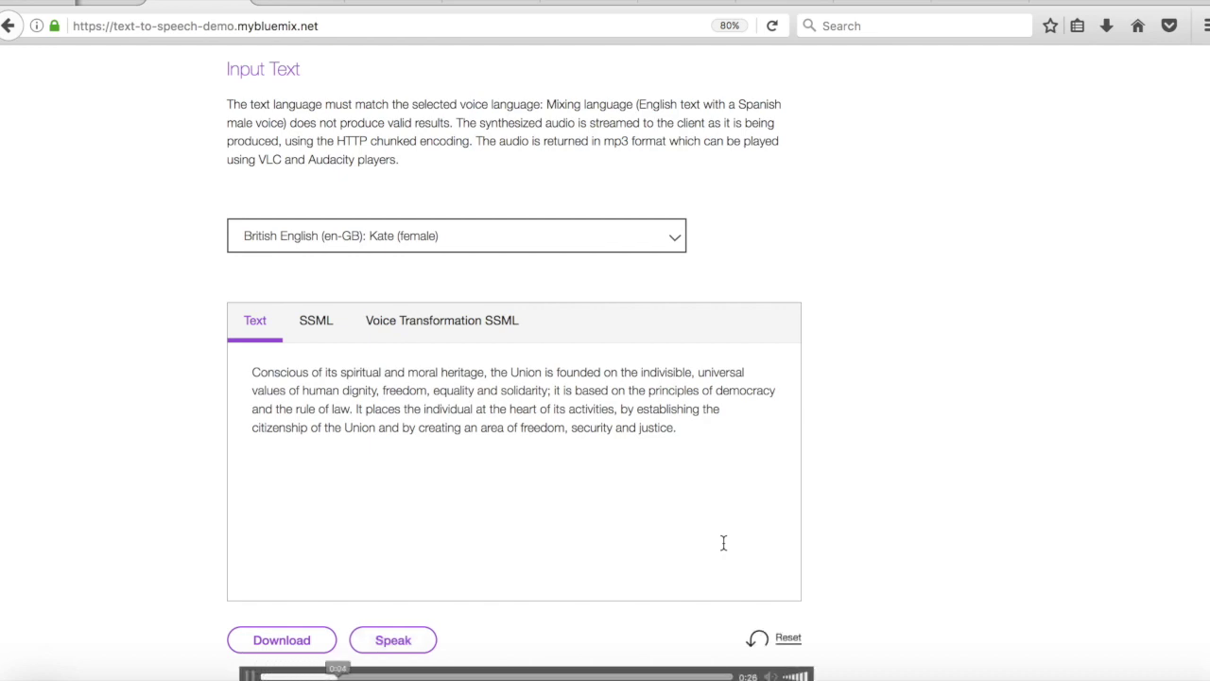
pyautogui.scroll(-1, 602, 611)
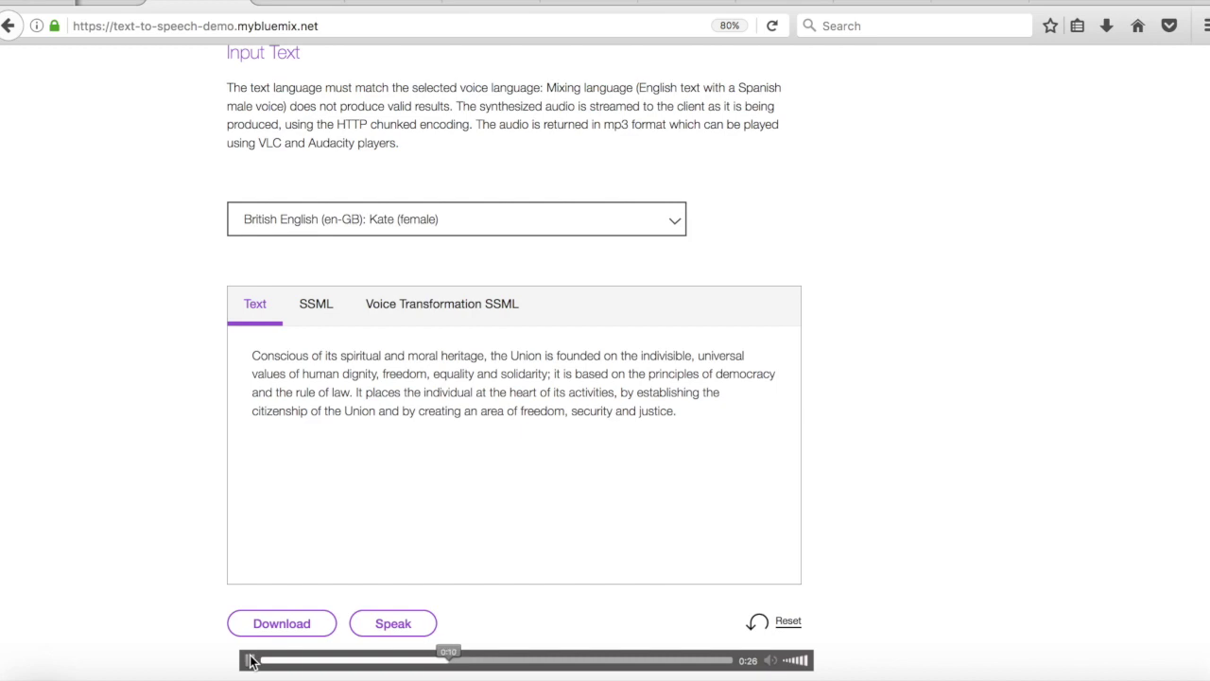
pyautogui.click(249, 659)
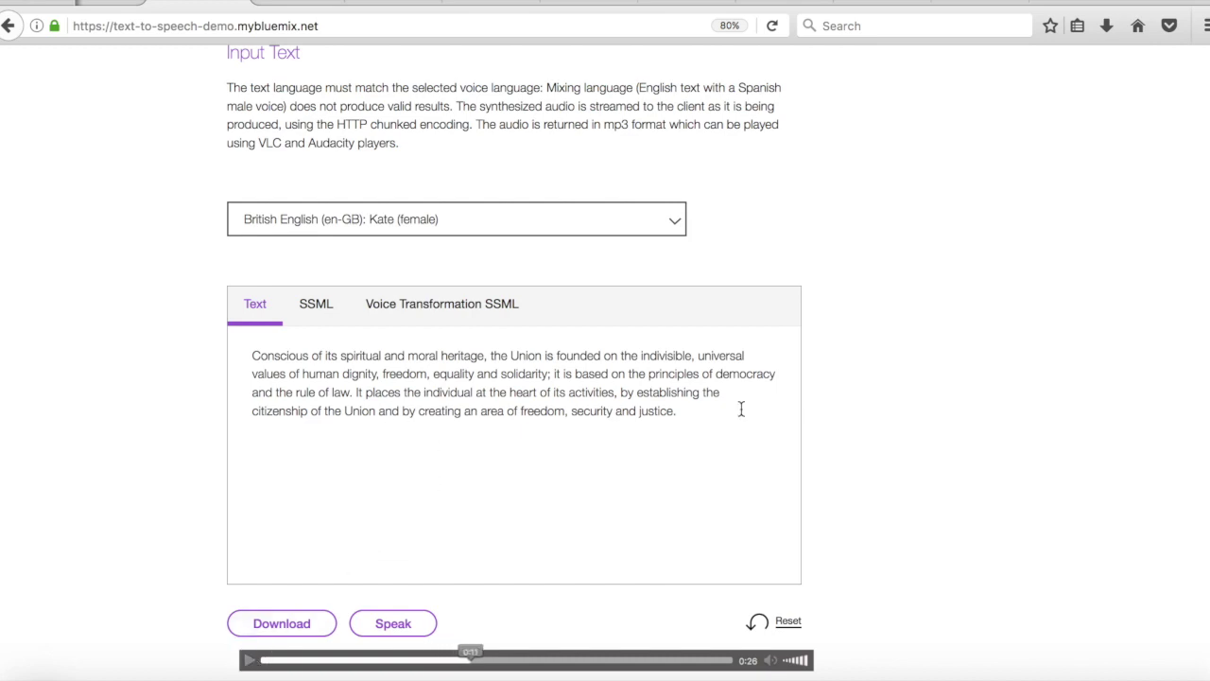
# Step: Replace the whole sample text with the copied race car driver biography and have it spoken from the beginning
pyautogui.moveTo(683, 411); pyautogui.dragTo(224, 357)
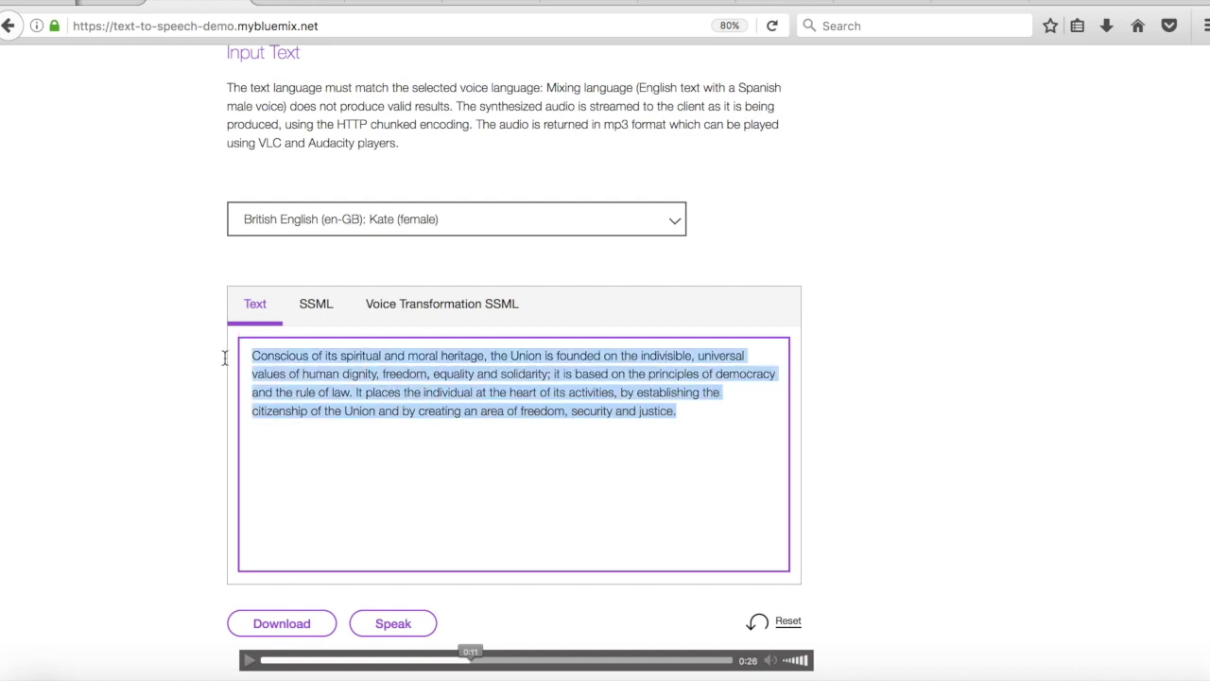
pyautogui.press('super+v')
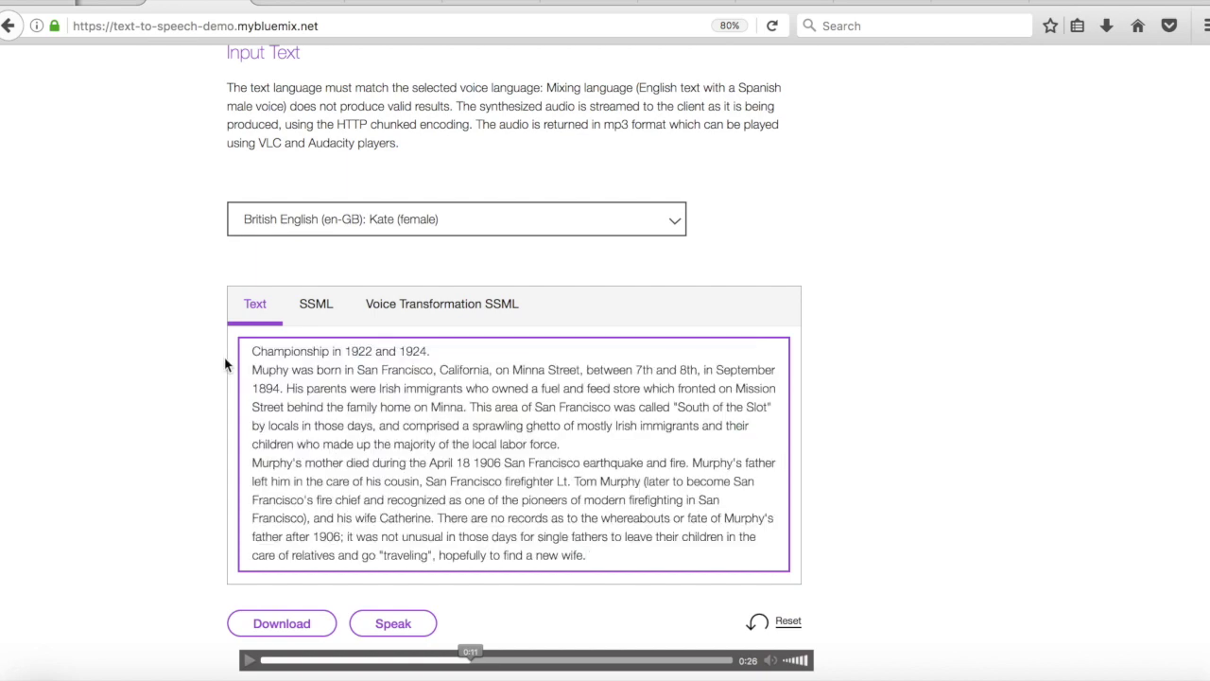
pyautogui.scroll(2, 341, 409)
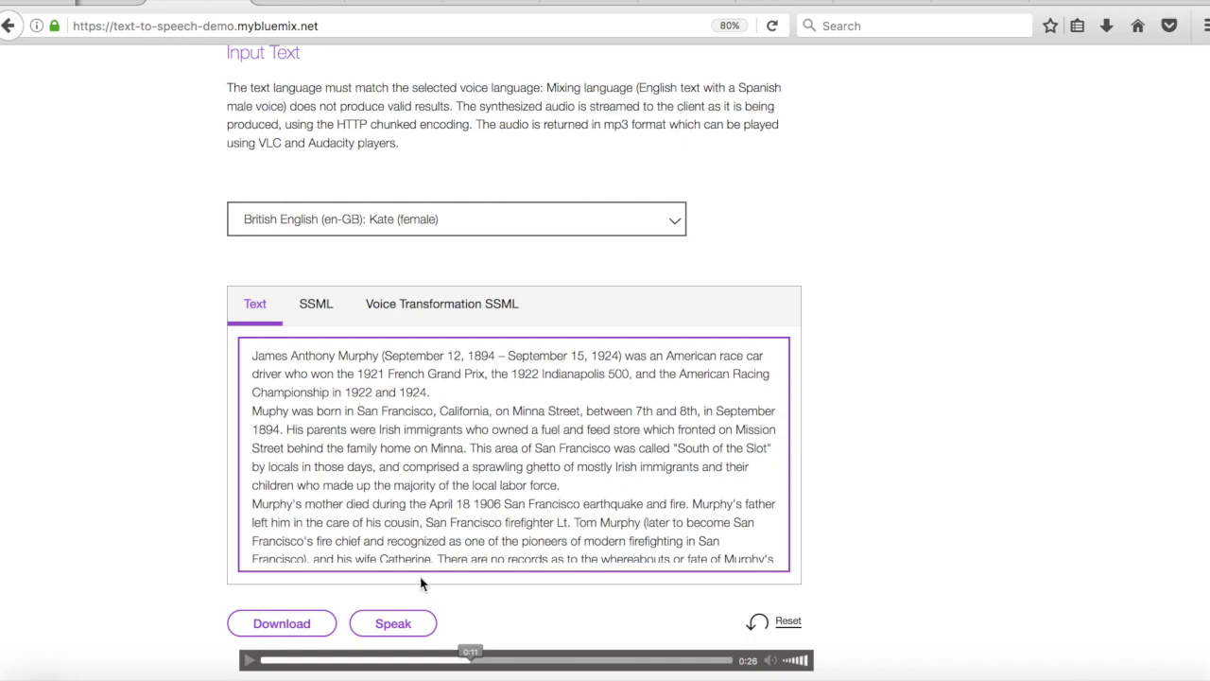
pyautogui.click(394, 626)
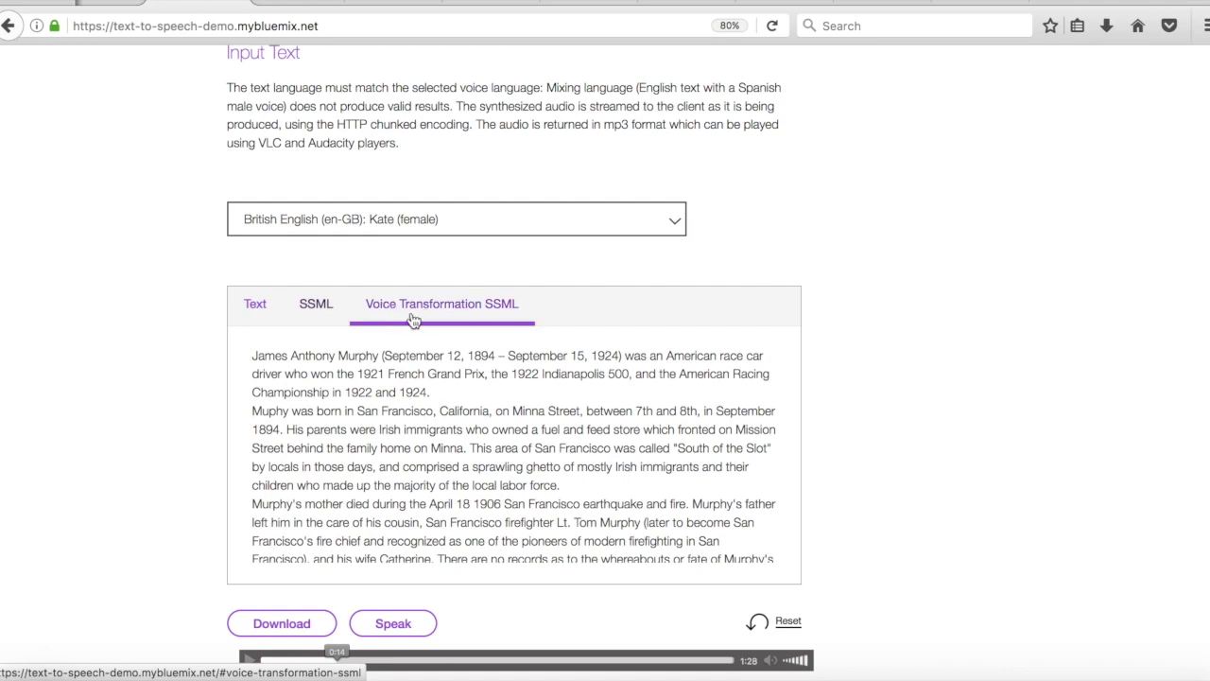
# Step: Switch to the SSML sample, reset the demo, have the sample spoken and pause the playback partway through
pyautogui.click(324, 304)
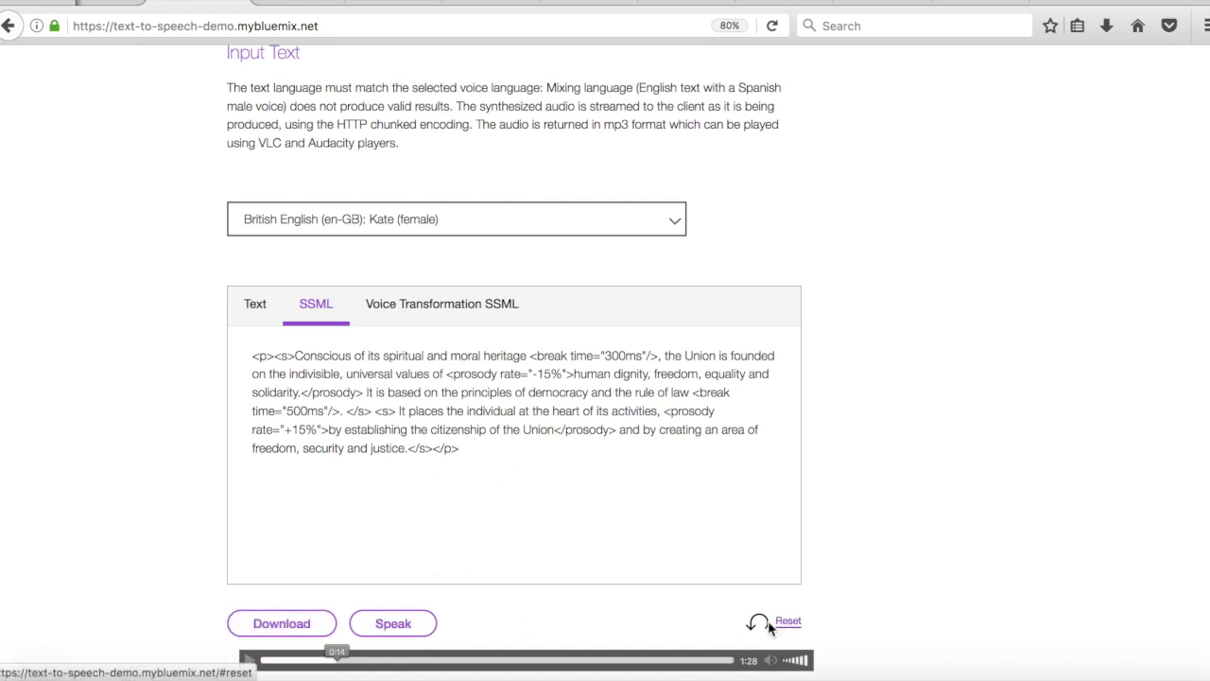
pyautogui.click(794, 624)
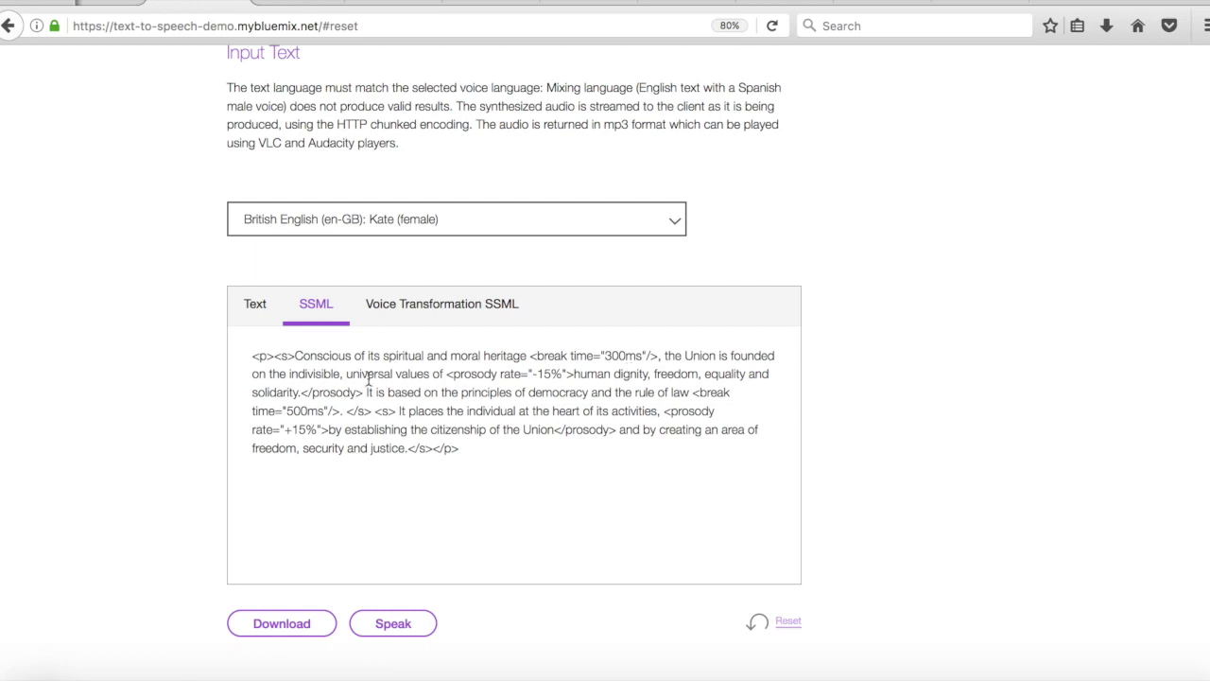
pyautogui.click(392, 627)
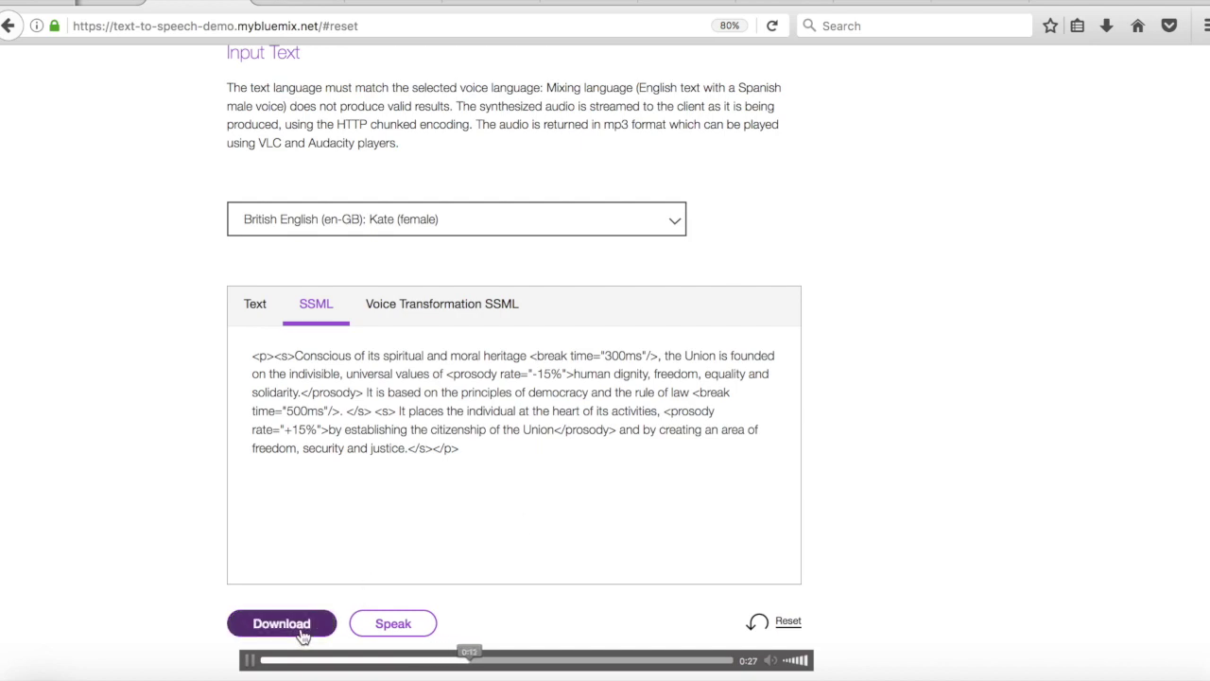
pyautogui.click(251, 662)
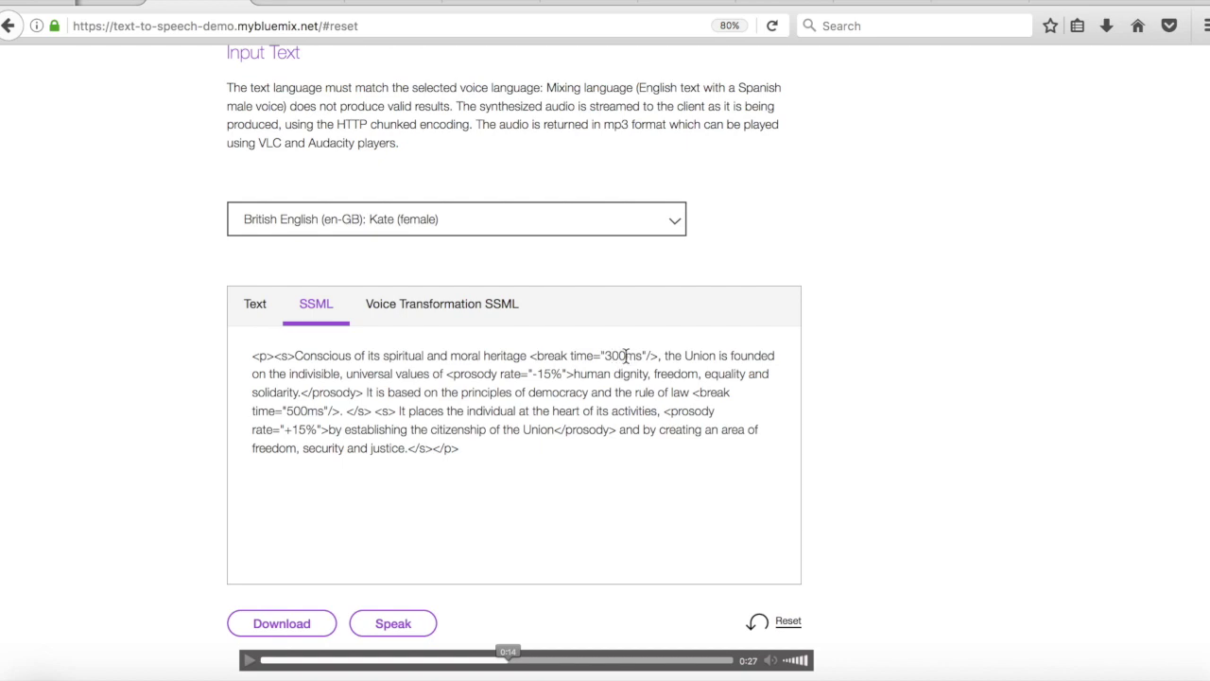
# Step: Edit the SSML so the first break time is 600ms and the first prosody rate is 150%
pyautogui.moveTo(626, 355); pyautogui.dragTo(608, 355)
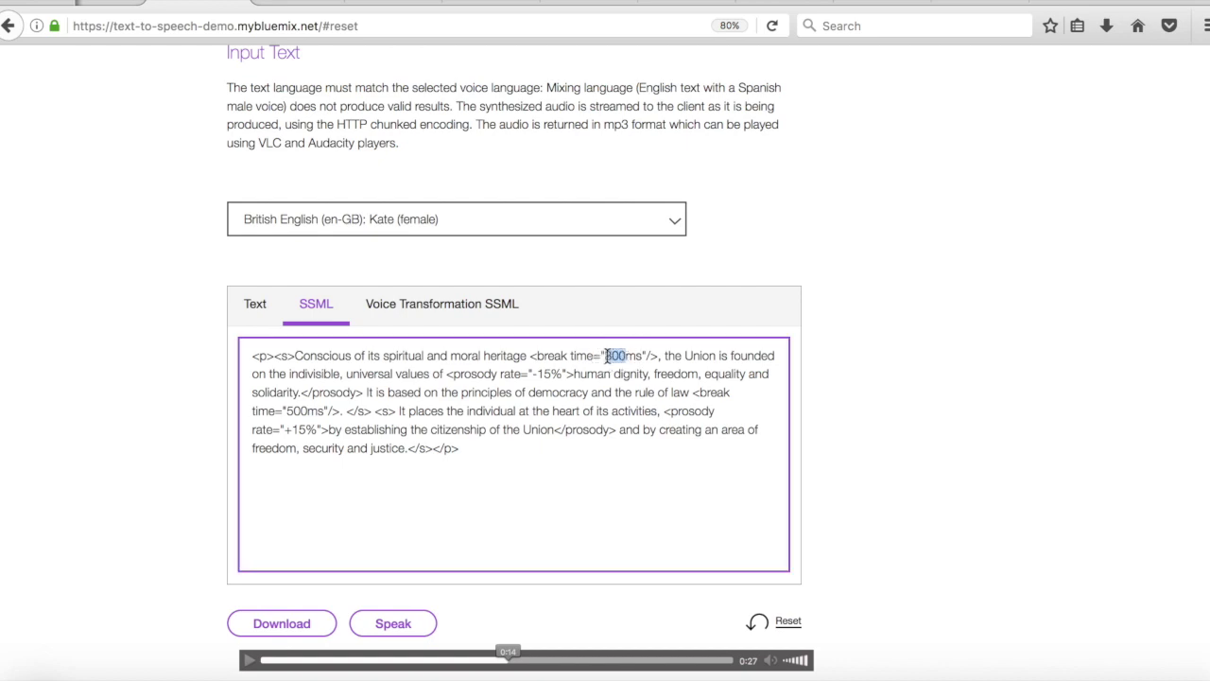
pyautogui.write('600')
pyautogui.moveTo(555, 374); pyautogui.dragTo(538, 374)
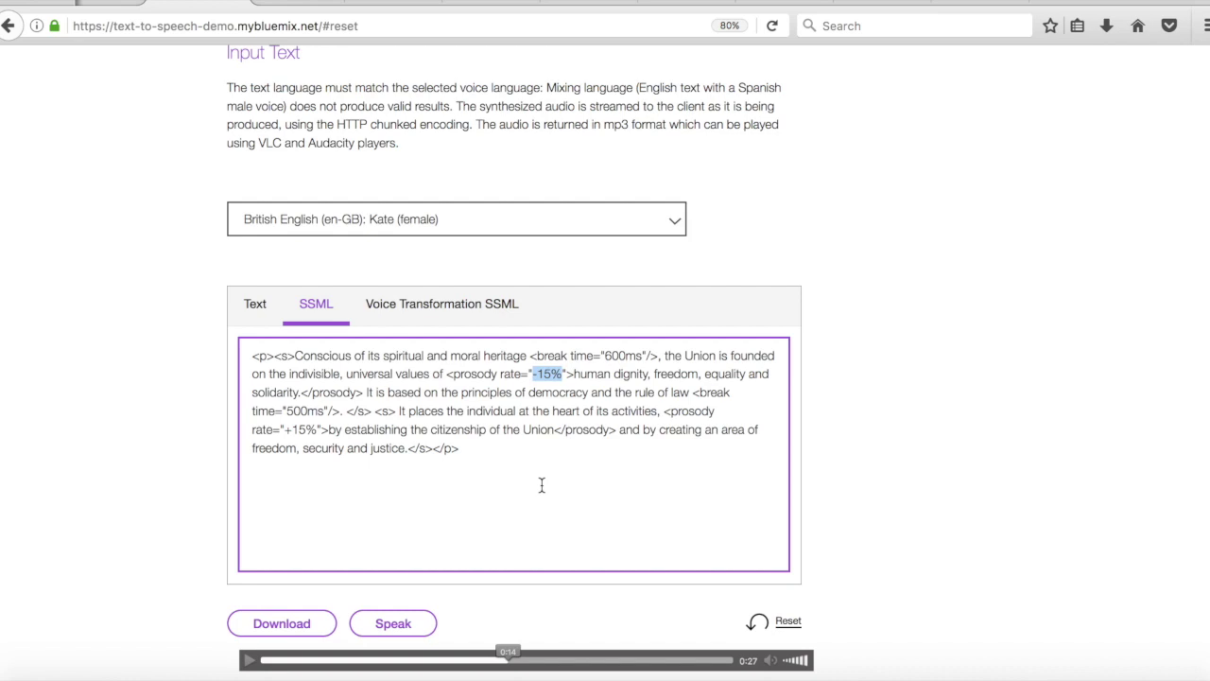
pyautogui.write('1')
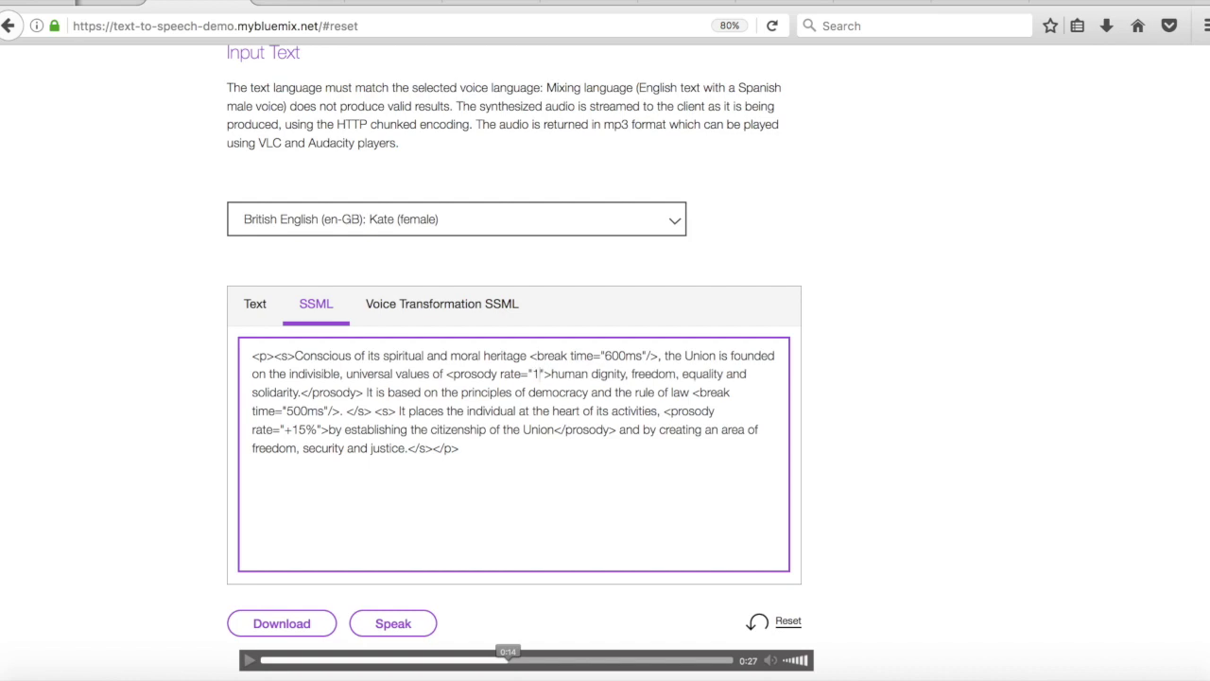
pyautogui.write('50')
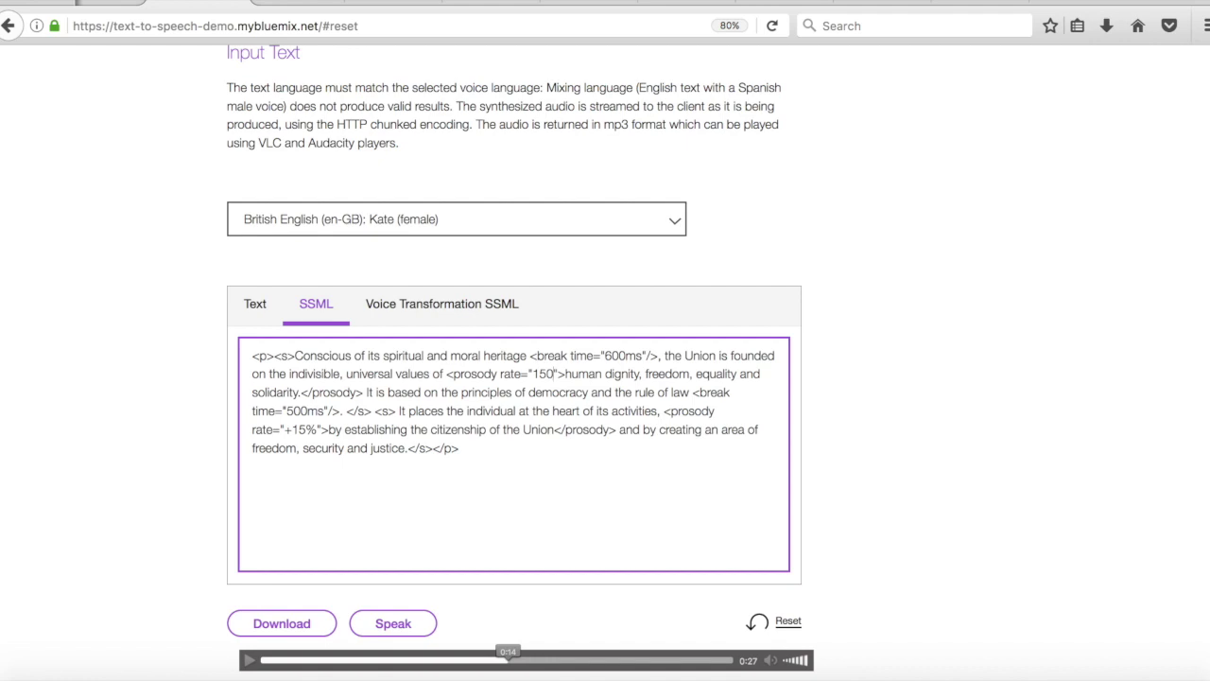
pyautogui.write('&')
pyautogui.press('BackSpace')
pyautogui.write('%')
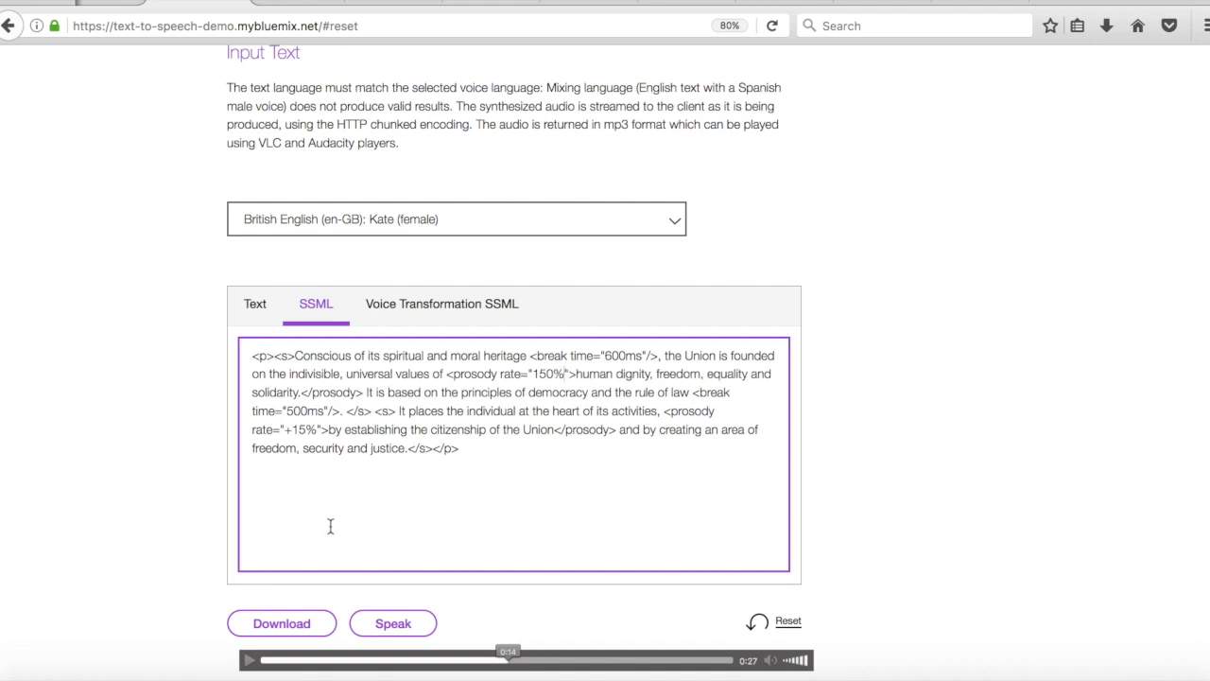
# Step: Synthesize the edited SSML afresh, listen to the changed pause and speech rate, and pause the playback
pyautogui.click(247, 659)
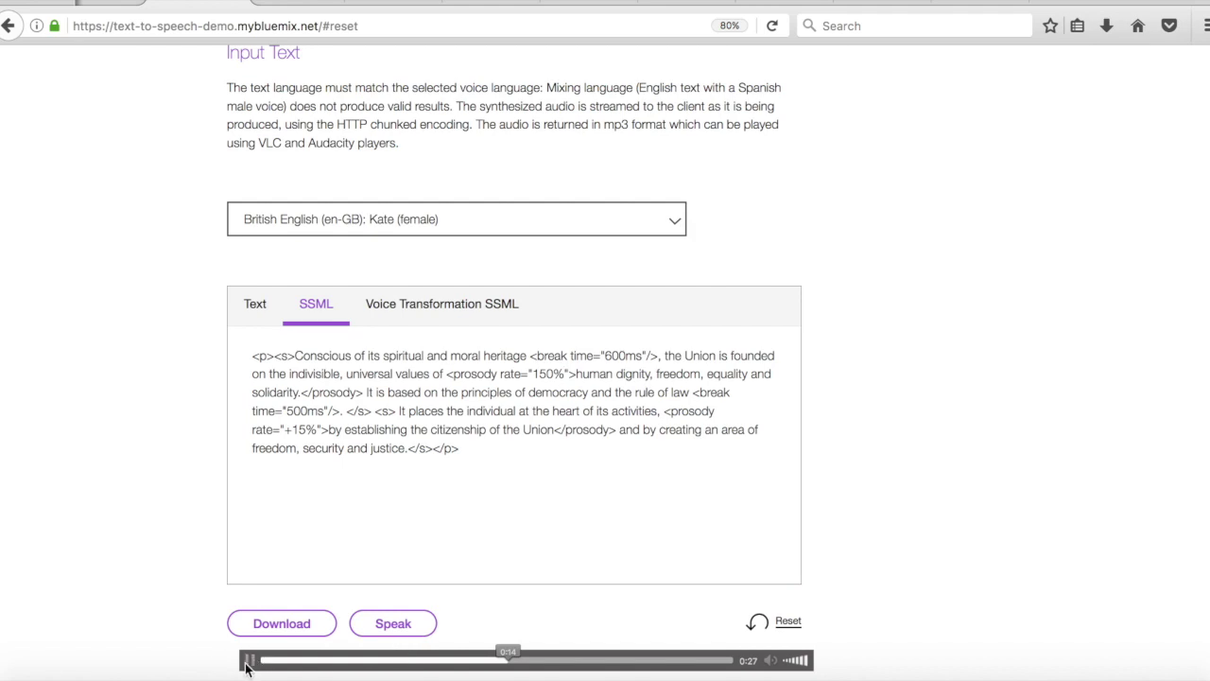
pyautogui.click(387, 629)
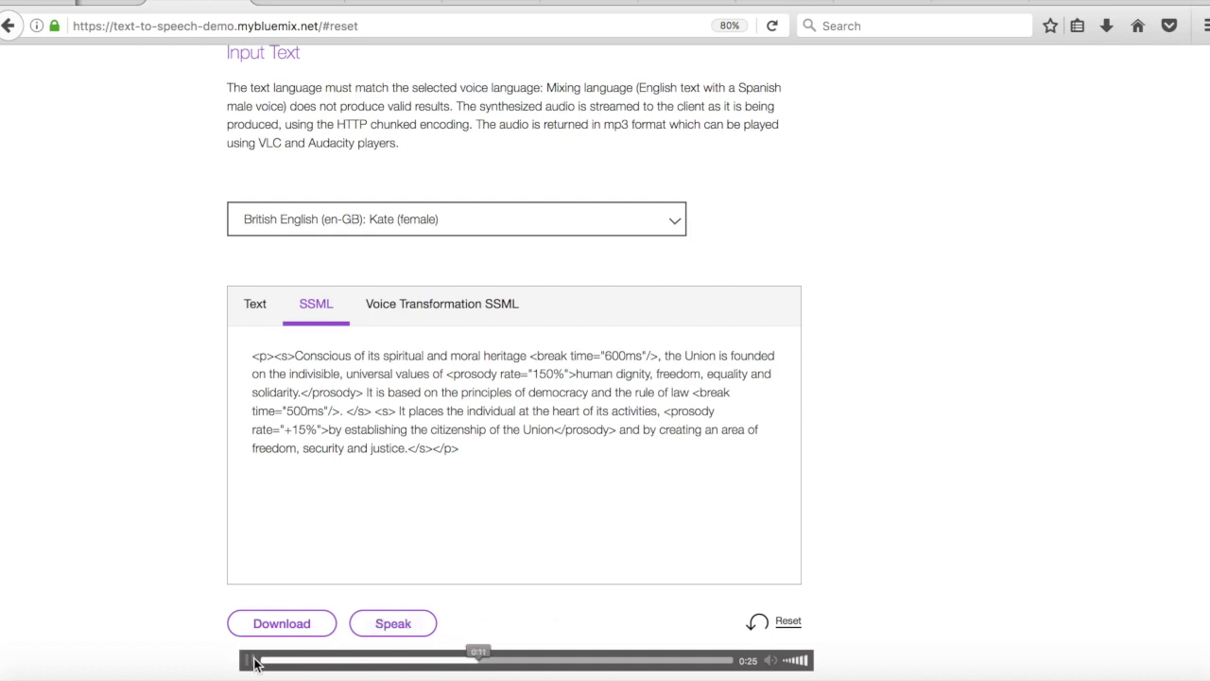
pyautogui.click(251, 660)
# Step: Show the Voice Transformation SSML sample, set the voice to American English (en-US): Allison, and have the sample spoken
pyautogui.scroll(-1, 564, 495)
pyautogui.scroll(1, 565, 495)
pyautogui.click(531, 313)
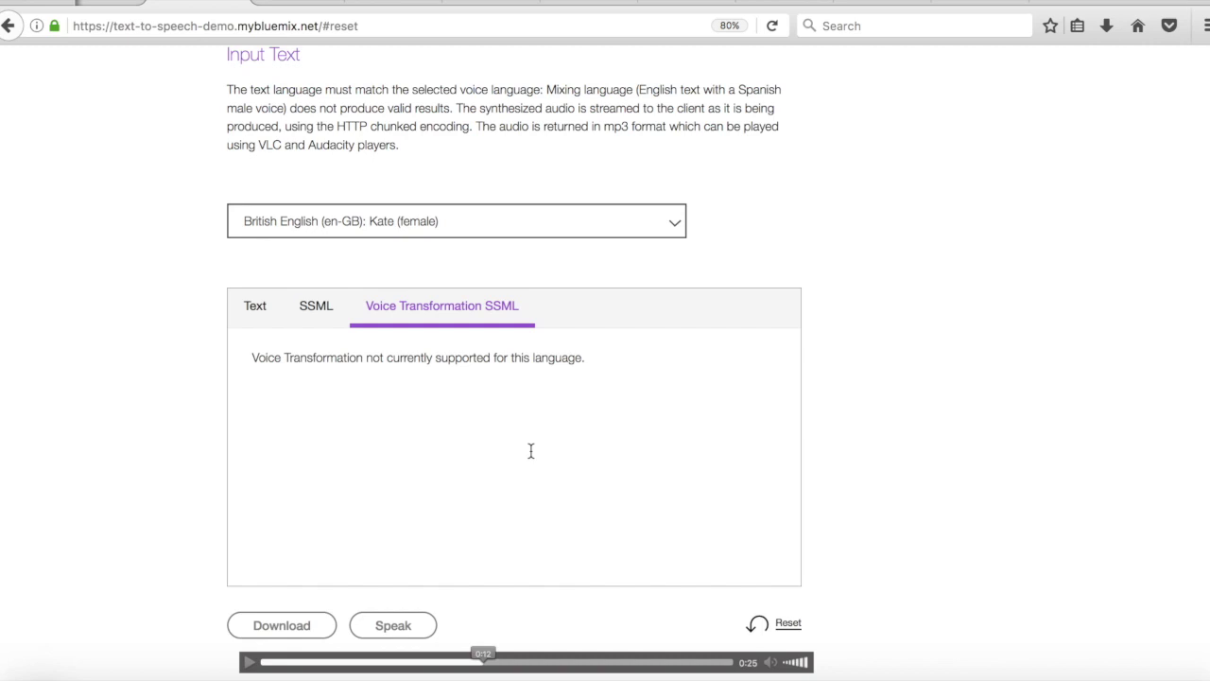
pyautogui.click(673, 225)
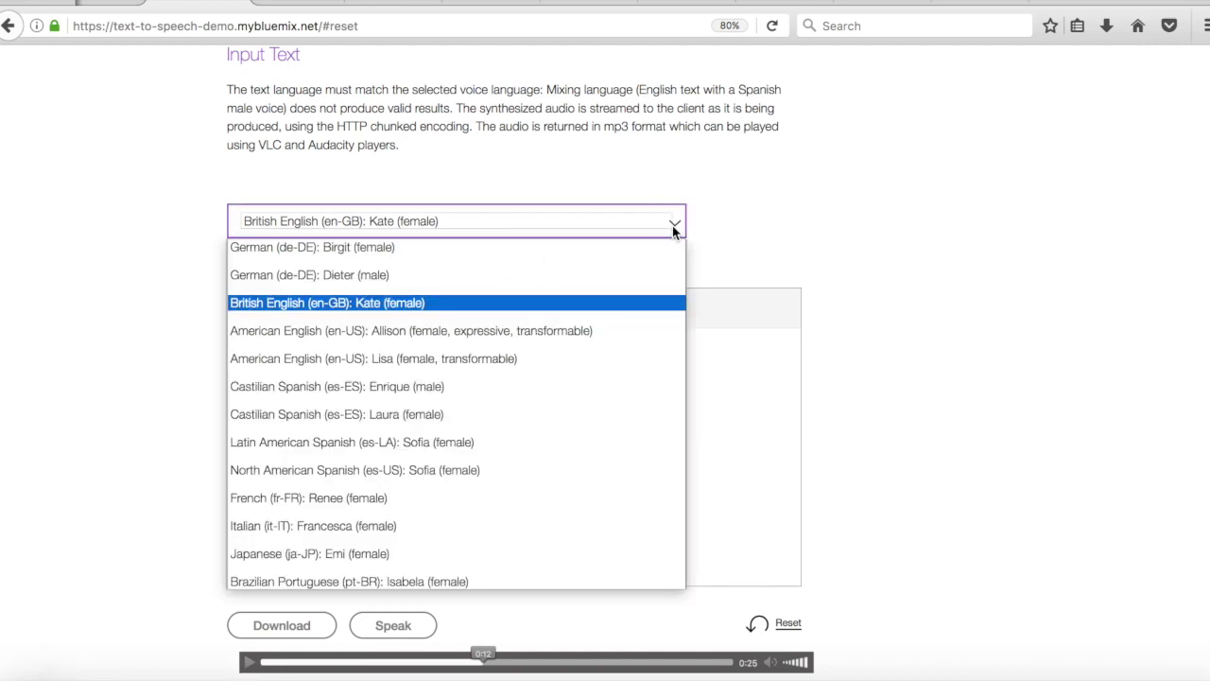
pyautogui.click(518, 330)
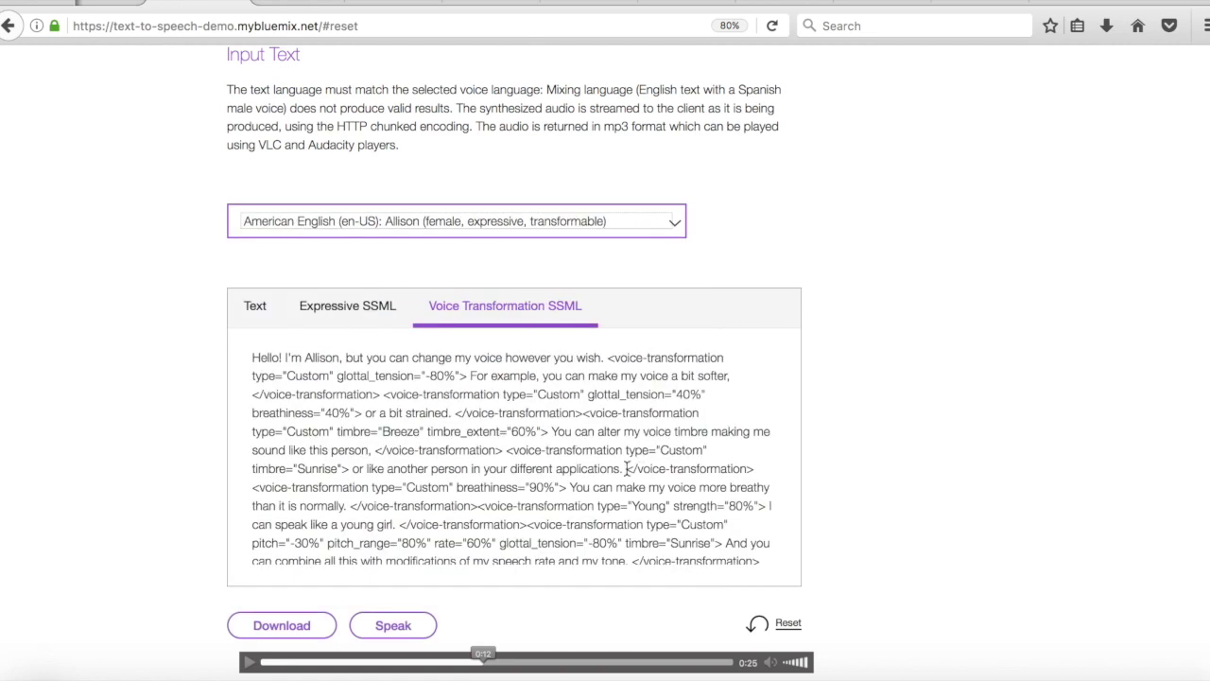
pyautogui.click(402, 631)
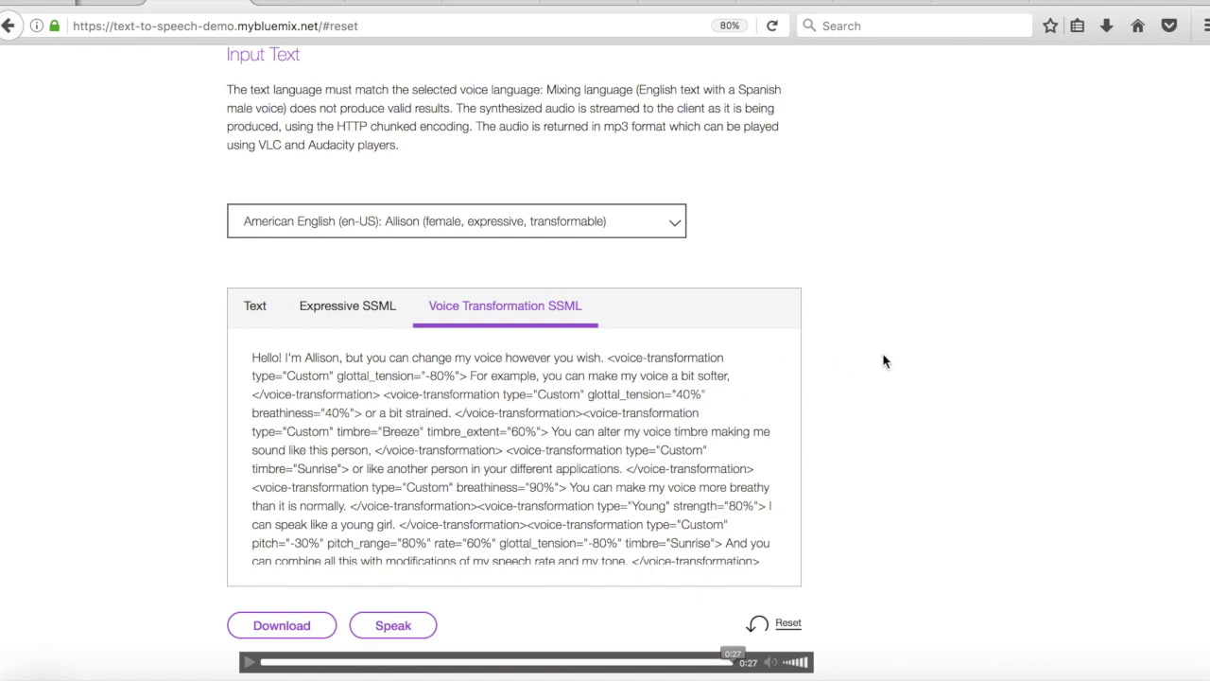
# Step: Open the free Bluemix sign-up page from the demo's introduction and view the registration form
pyautogui.scroll(5, 885, 361)
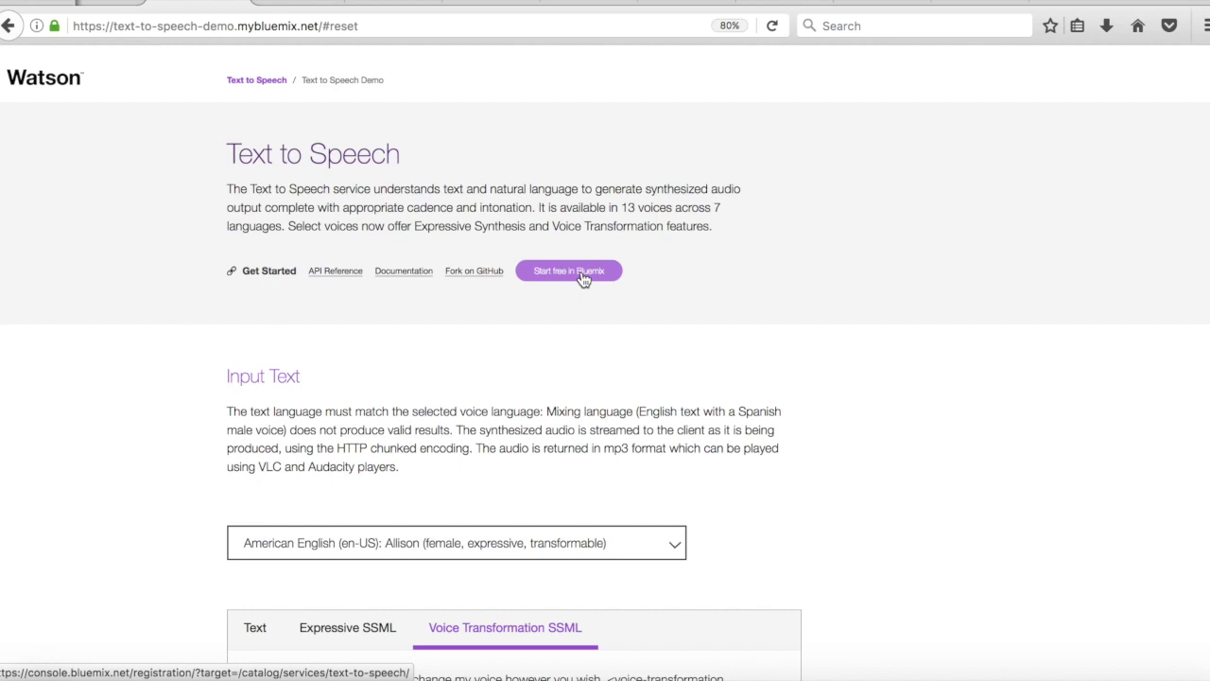
pyautogui.click(570, 271)
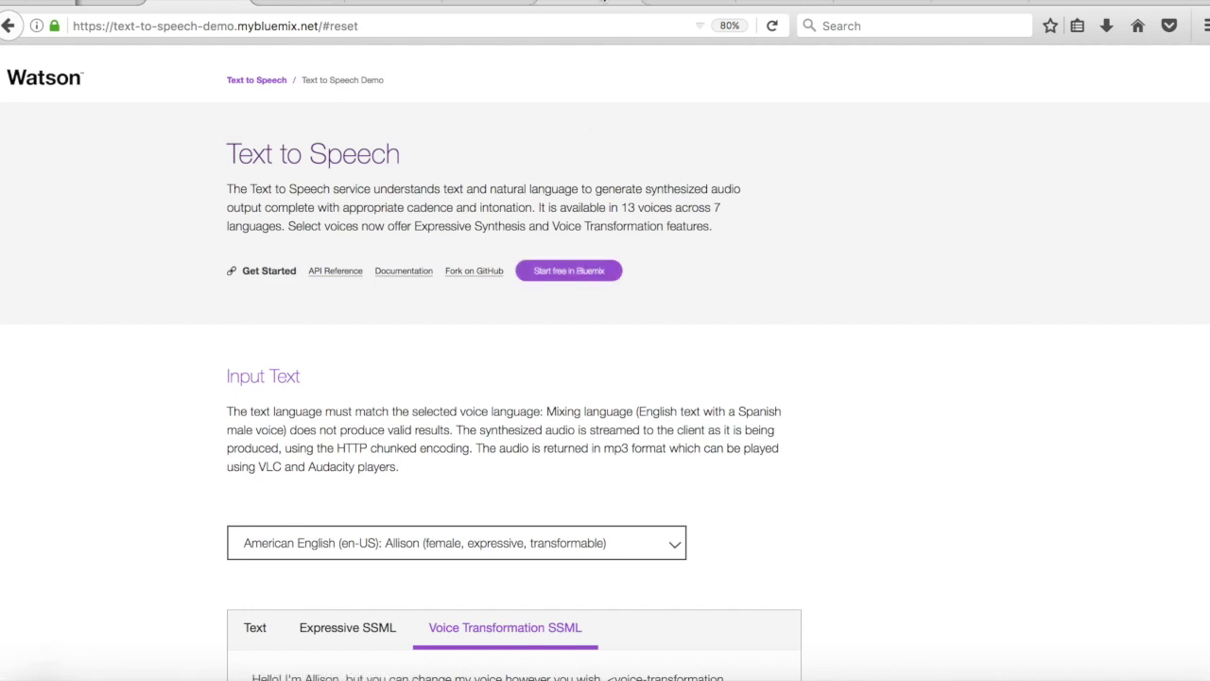
pyautogui.click(602, 2)
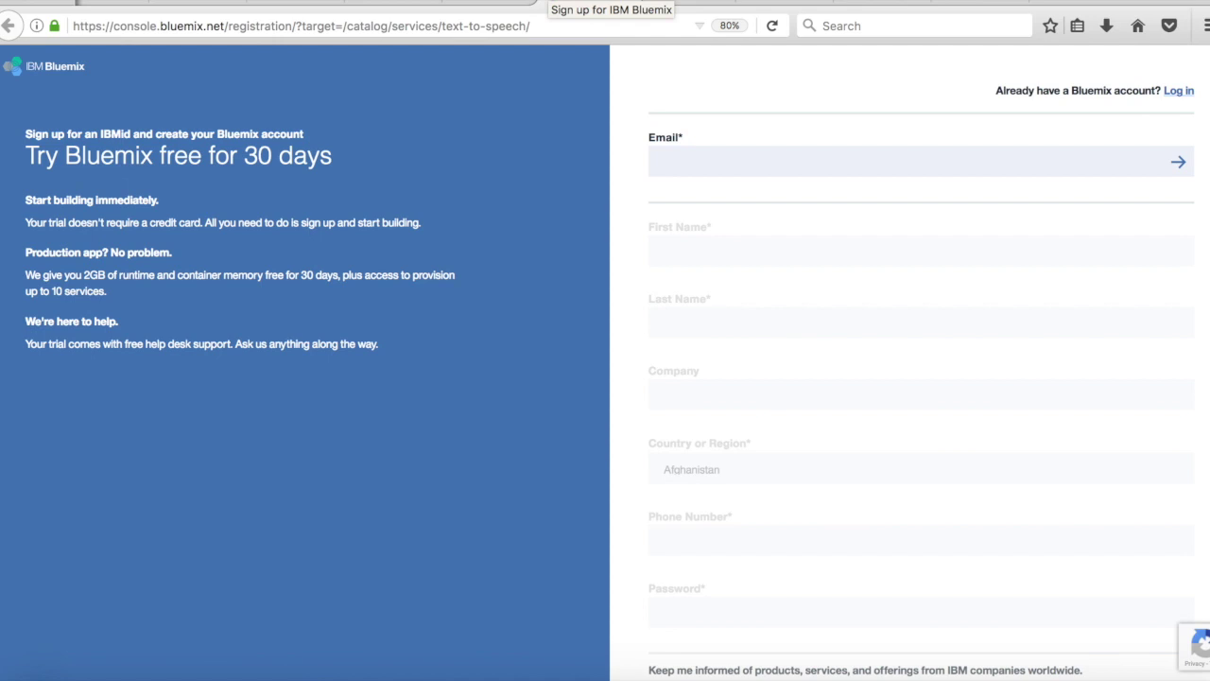
# Step: Review the Text to Speech API reference and the getting started documentation, and return to the demo page
pyautogui.click(201, 4)
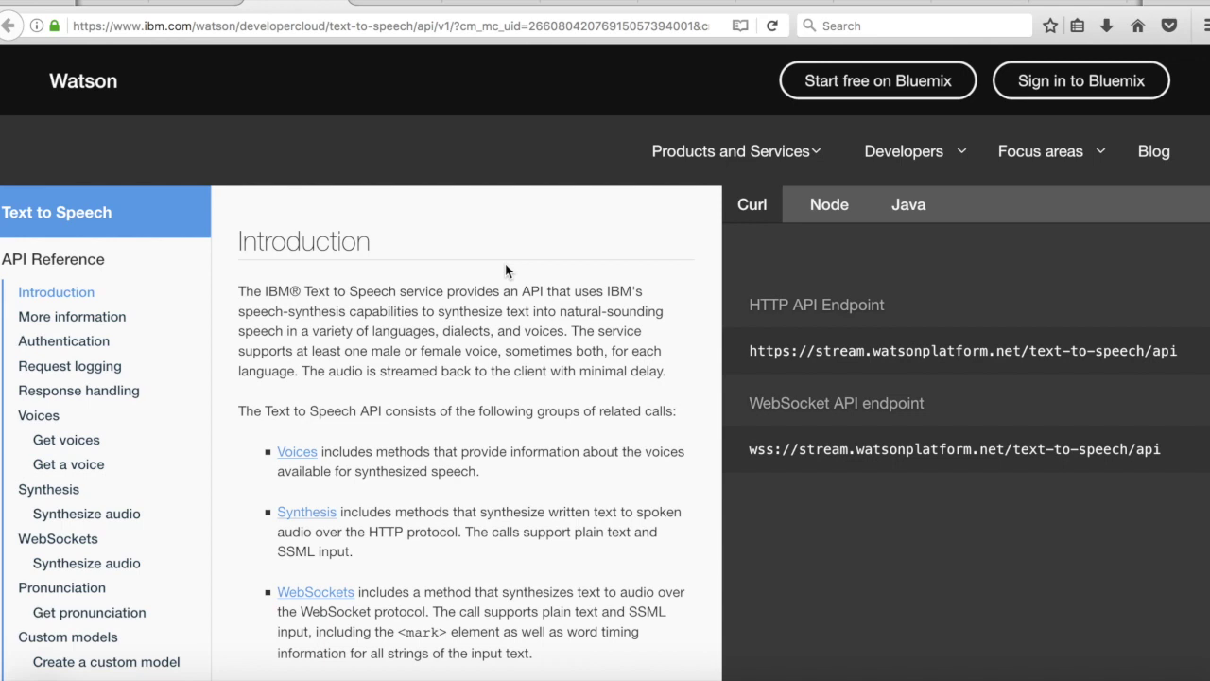
pyautogui.click(196, 6)
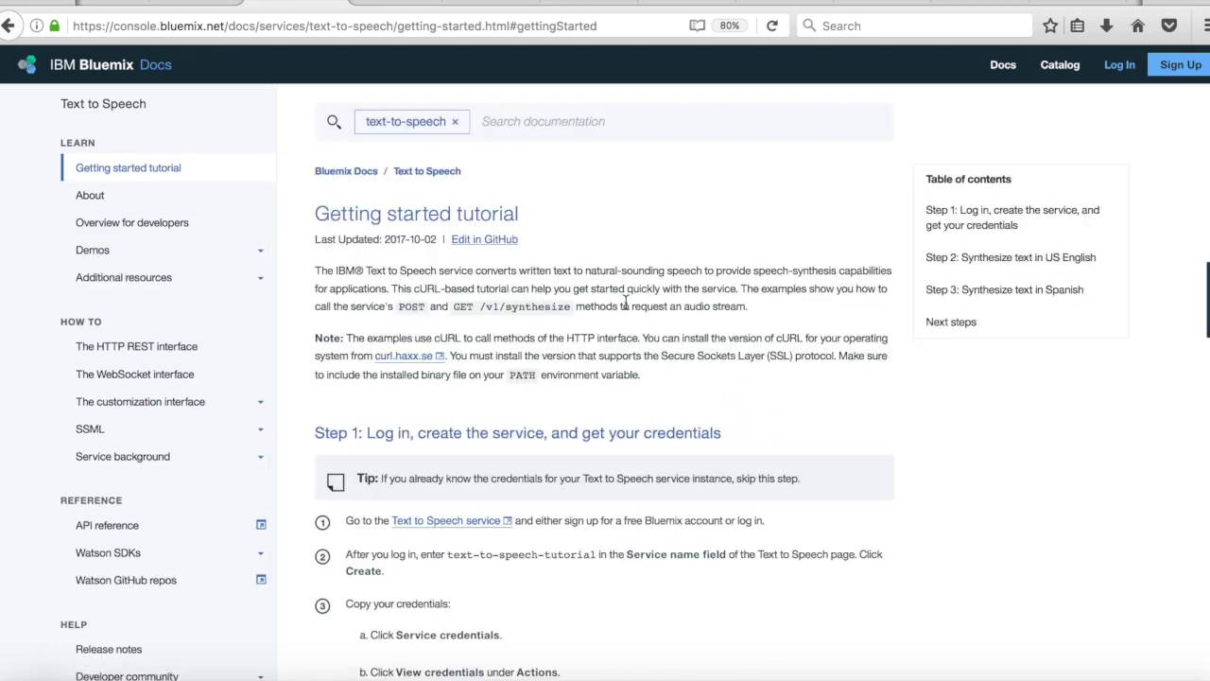
pyautogui.click(212, 4)
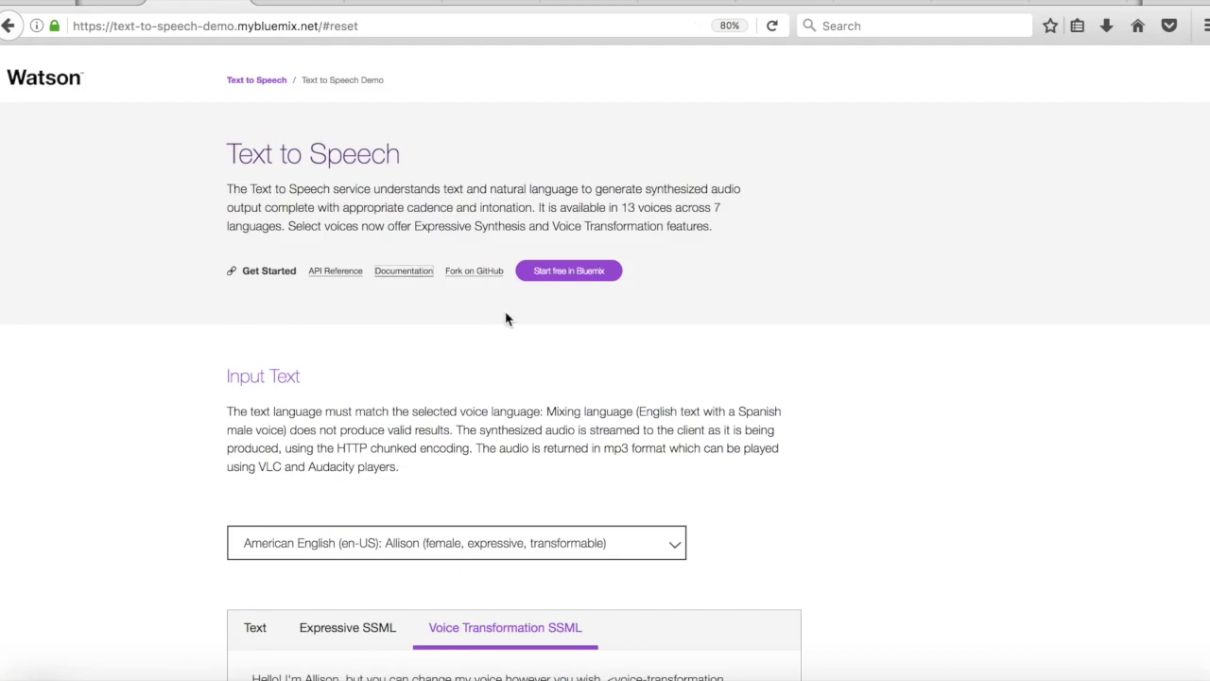
# Step: Examine the file list of the text-to-speech-nodejs sample application repository on GitHub
pyautogui.click(484, 3)
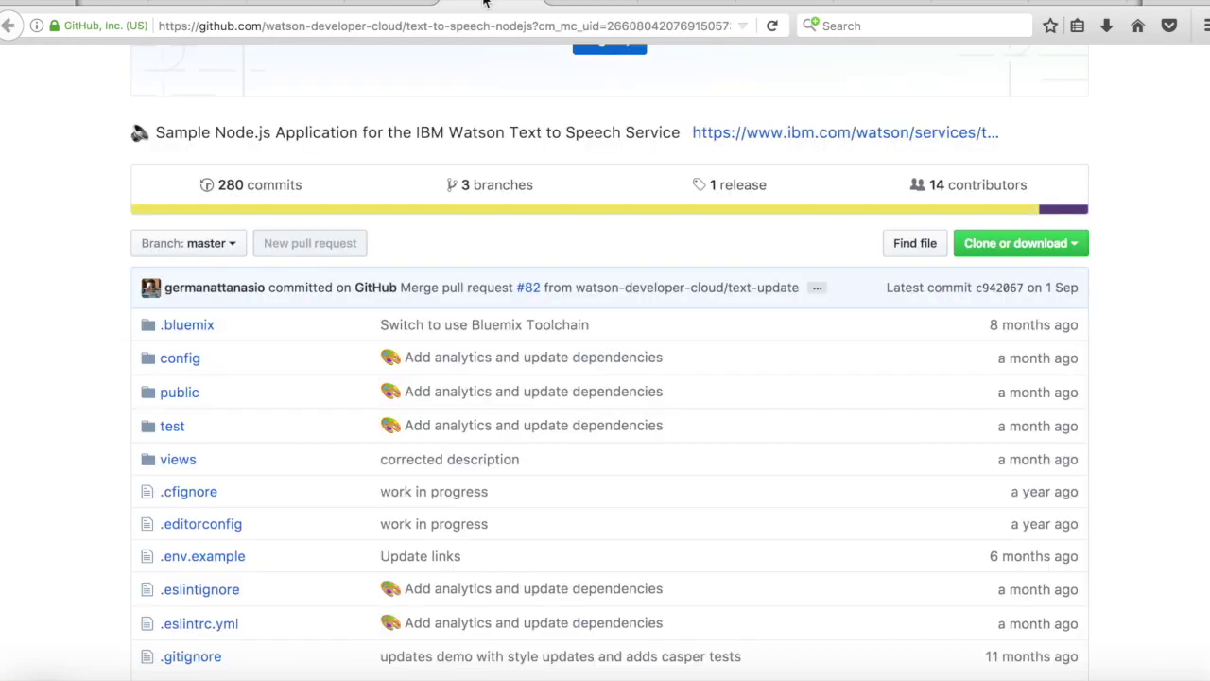
pyautogui.scroll(-9, 731, 519)
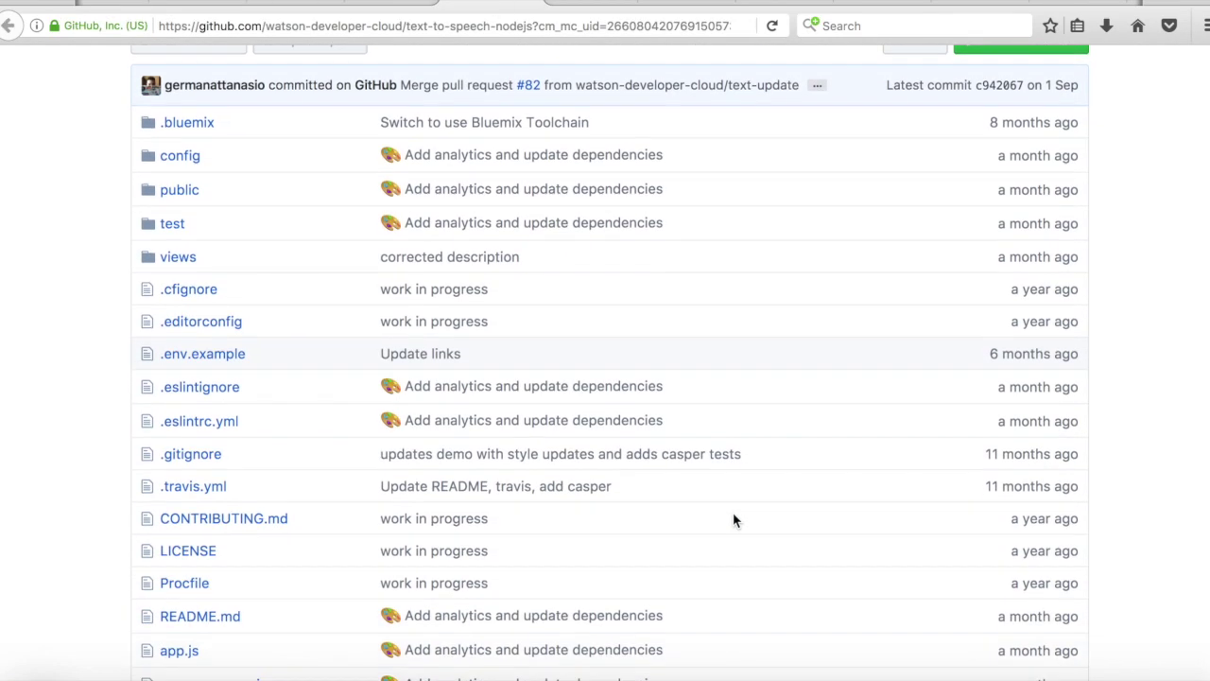
pyautogui.scroll(-1, 734, 519)
pyautogui.scroll(1, 734, 519)
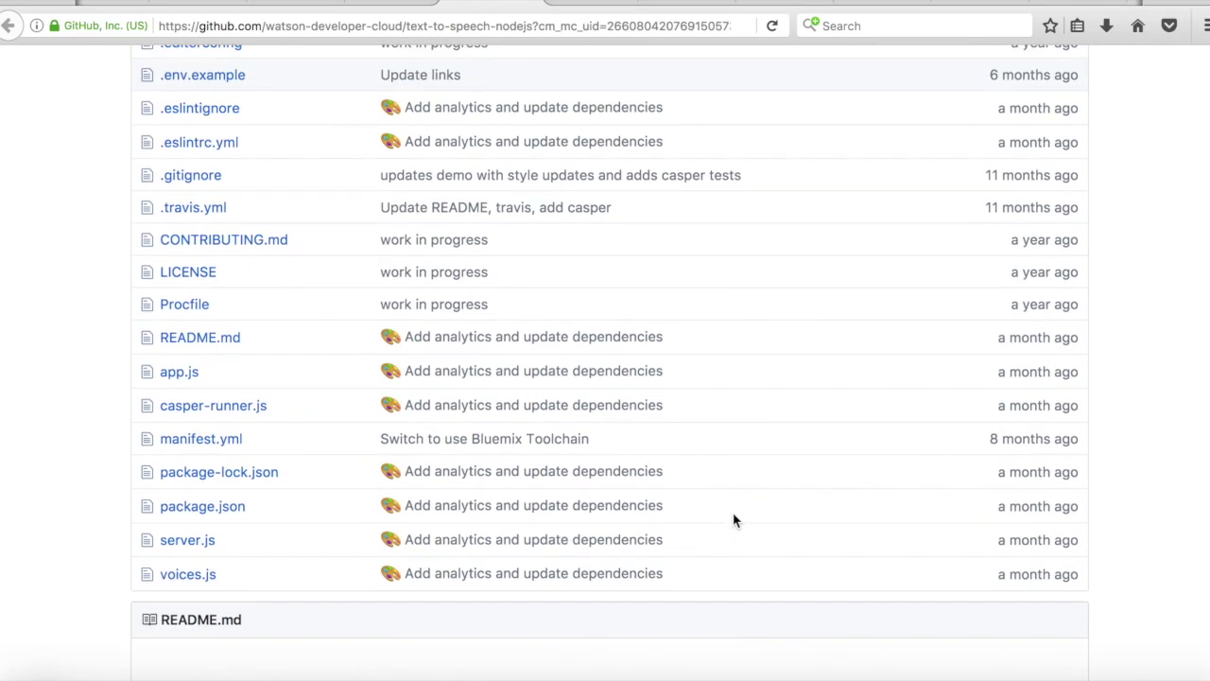
# Step: Review the repository's README, covering the Text to Speech Demo introduction and the Getting started instructions
pyautogui.scroll(-5, 734, 519)
pyautogui.scroll(-4, 733, 519)
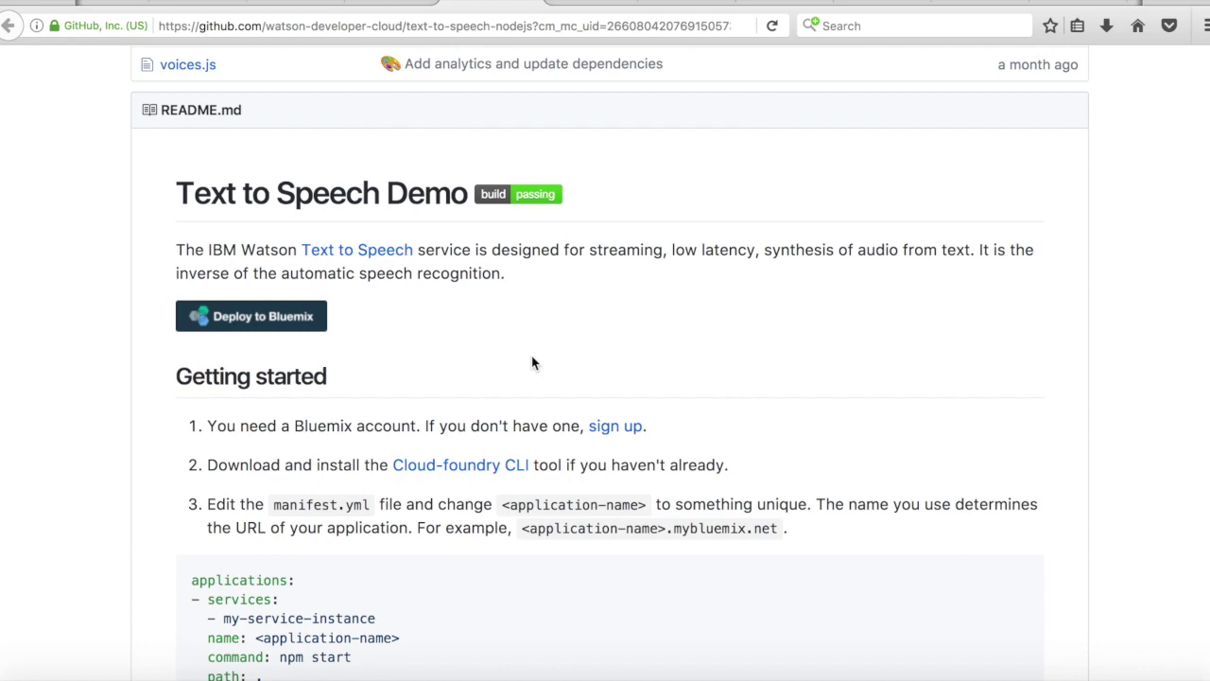
pyautogui.scroll(-5, 531, 363)
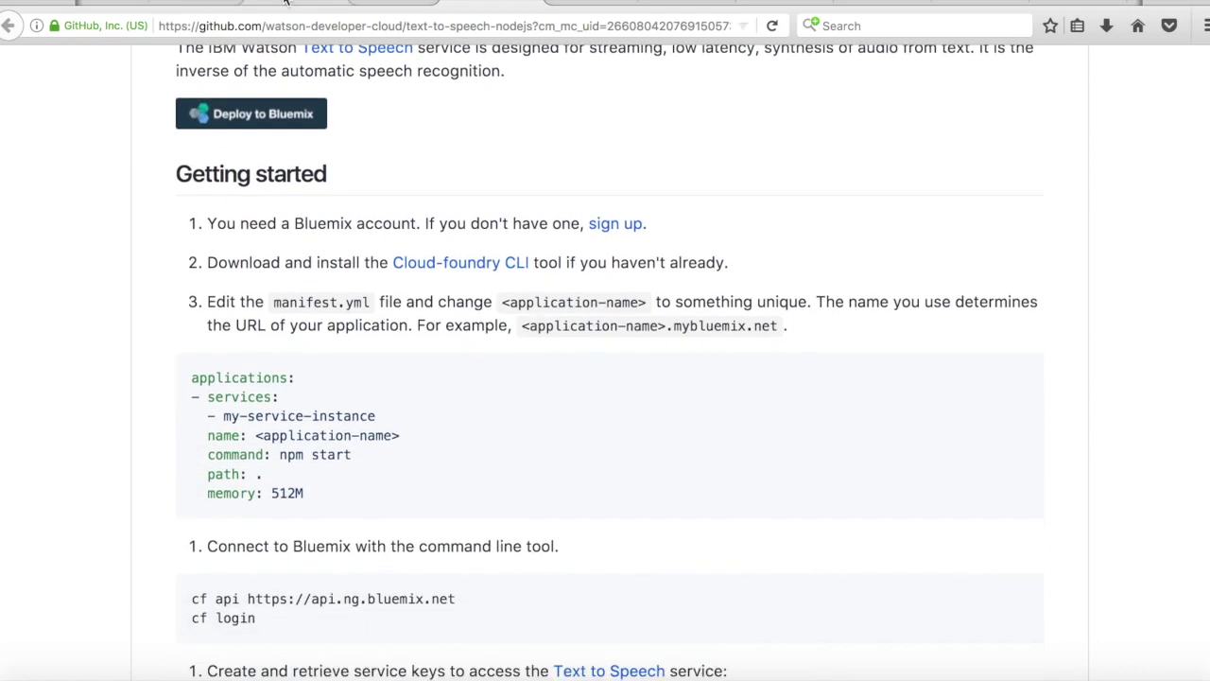
# Step: Return to the Text to Speech demo page and look over its introduction, voice selection and Voice Transformation SSML sample
pyautogui.click(284, 2)
pyautogui.scroll(-1, 948, 546)
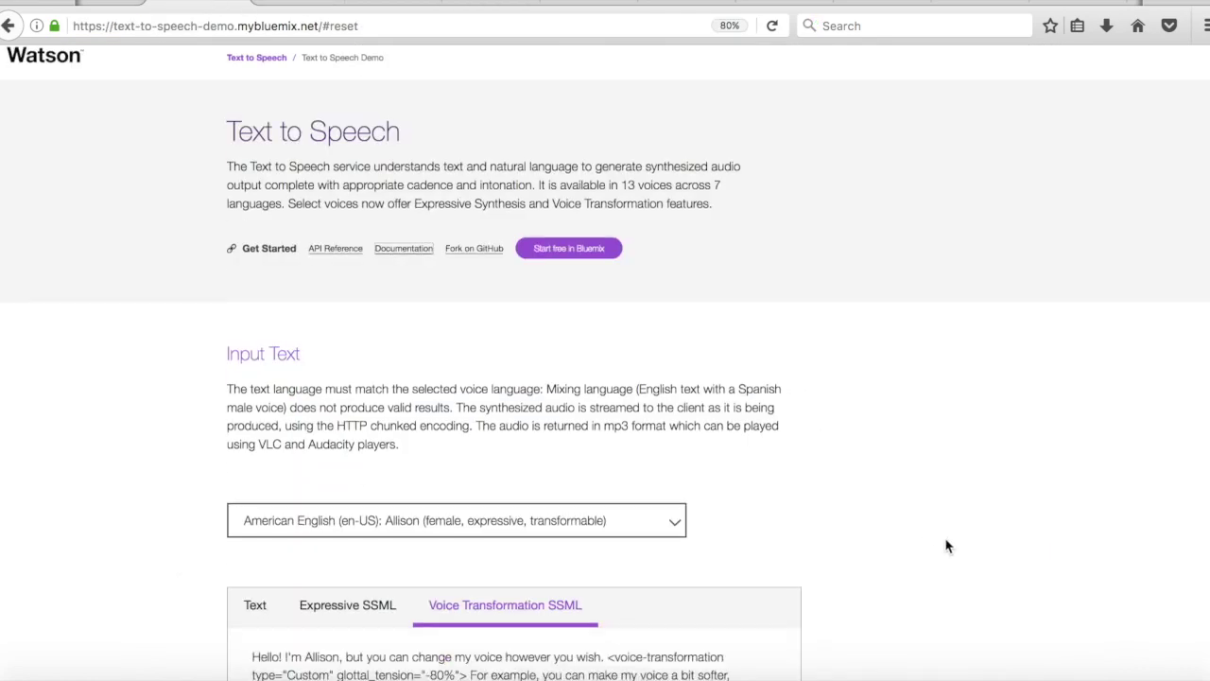
pyautogui.scroll(-8, 949, 547)
pyautogui.scroll(4, 949, 546)
pyautogui.scroll(-4, 948, 546)
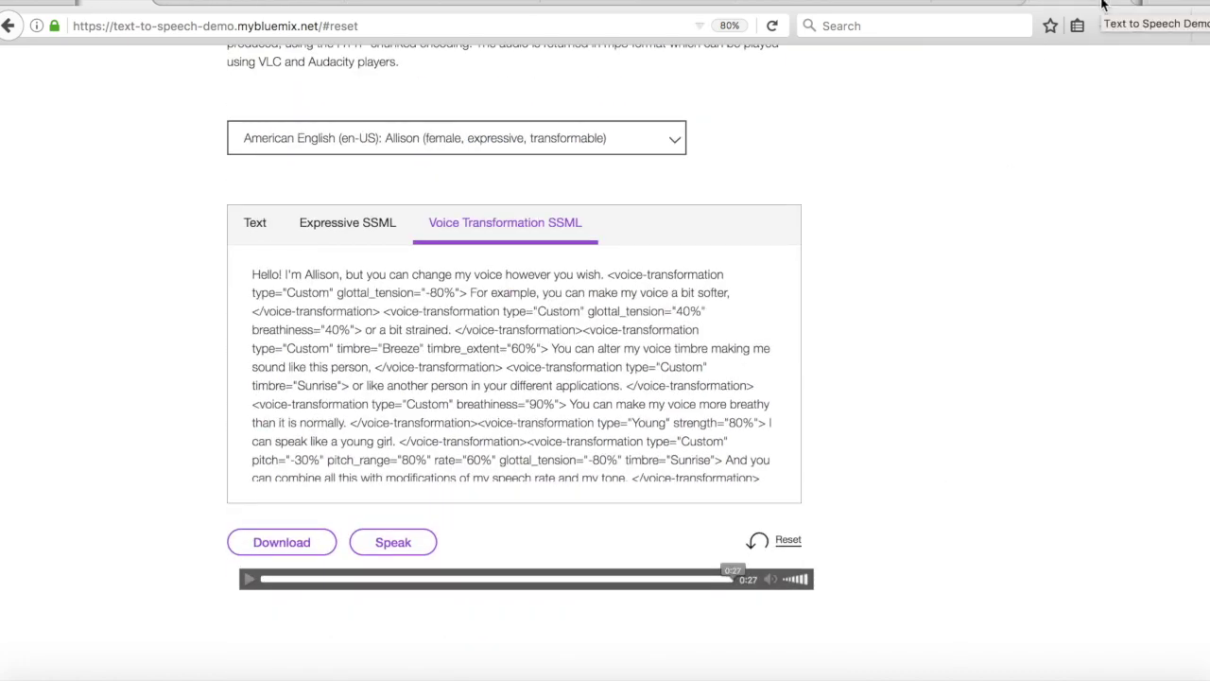
# Step: Switch to the other open demo page with the closing thank-you message and have it spoken by the British English (en-GB): Kate voice
pyautogui.click(1101, 7)
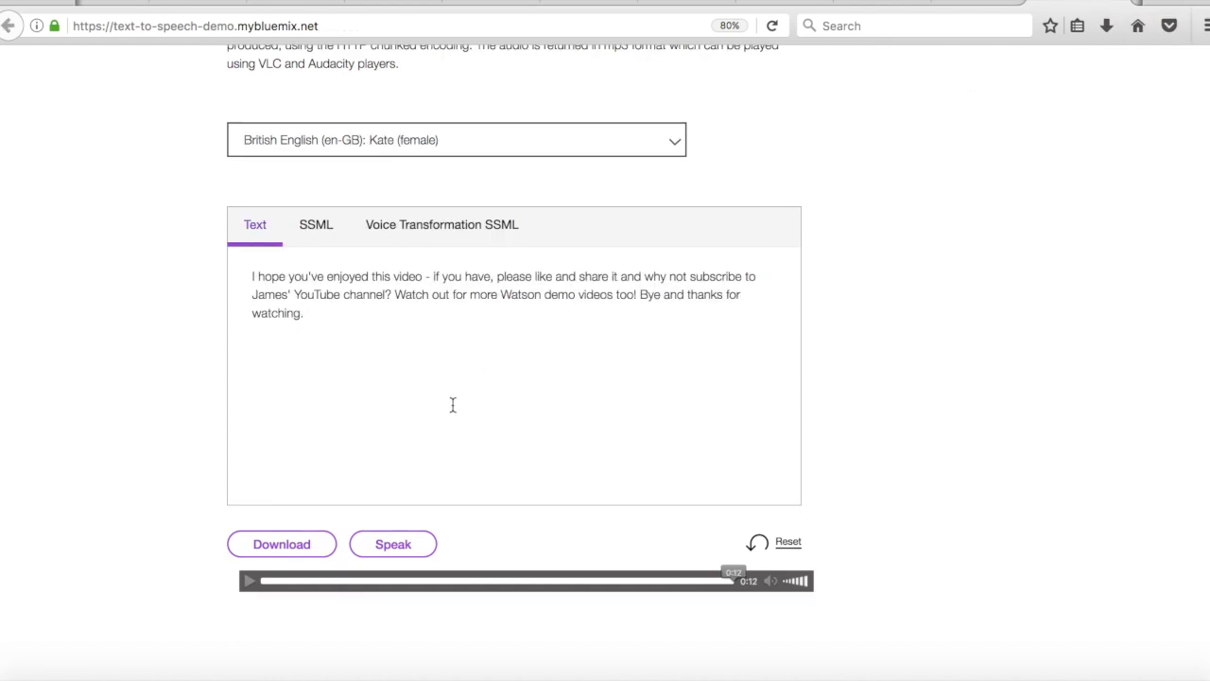
pyautogui.click(386, 548)
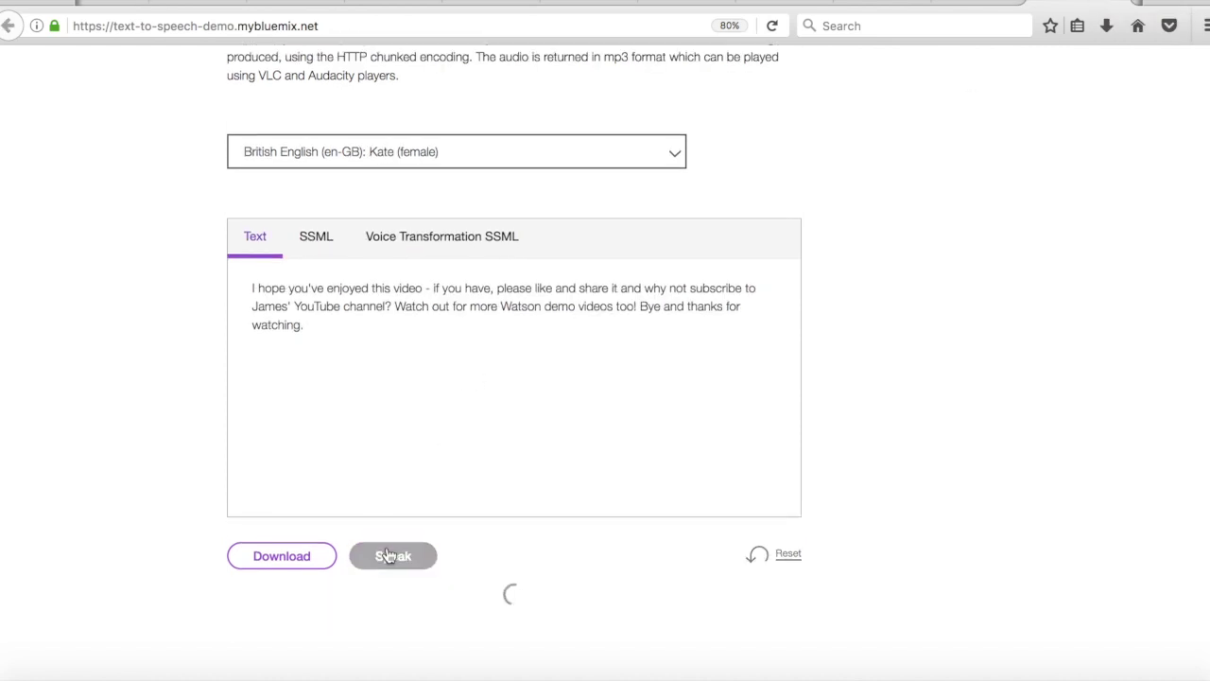